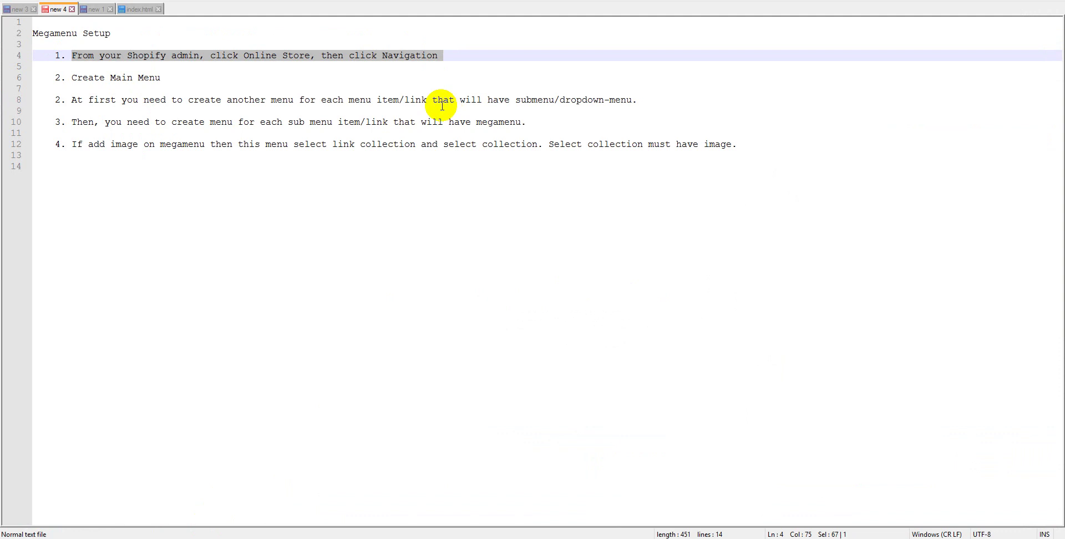
Switch to the Shopify admin and open the Main menu from the online store's navigation, highlighting "Create Main Menu" in the notes
{"action": "left_click", "coordinate": [230, 538]}
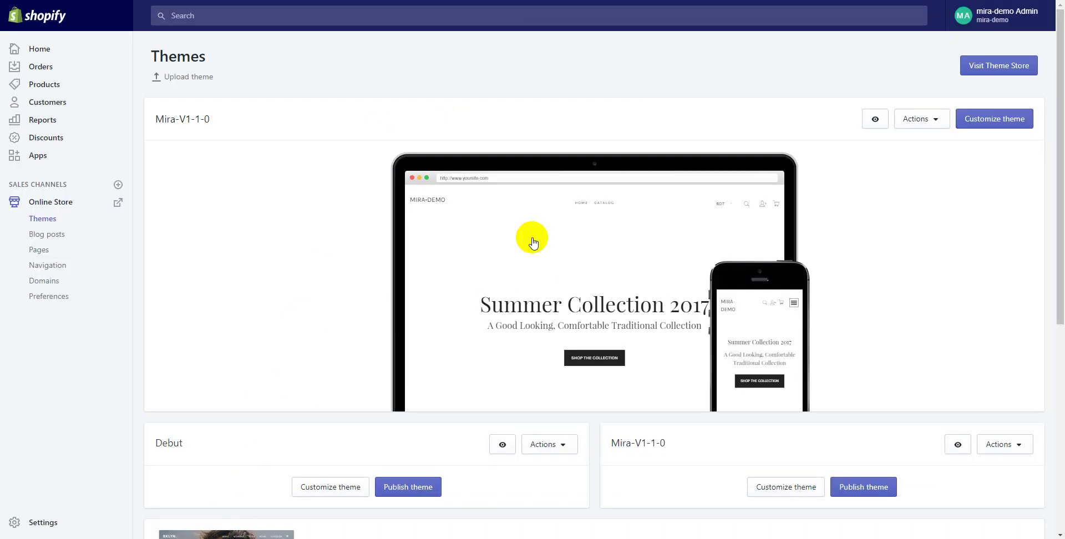
{"action": "left_click", "coordinate": [52, 266]}
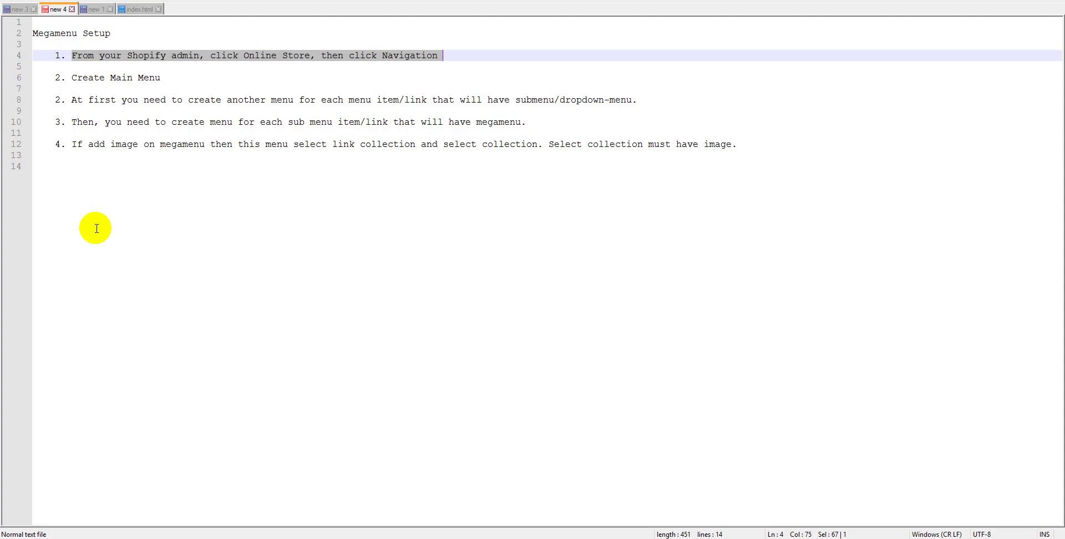
{"action": "left_click_drag", "start_coordinate": [70, 77], "coordinate": [172, 76]}
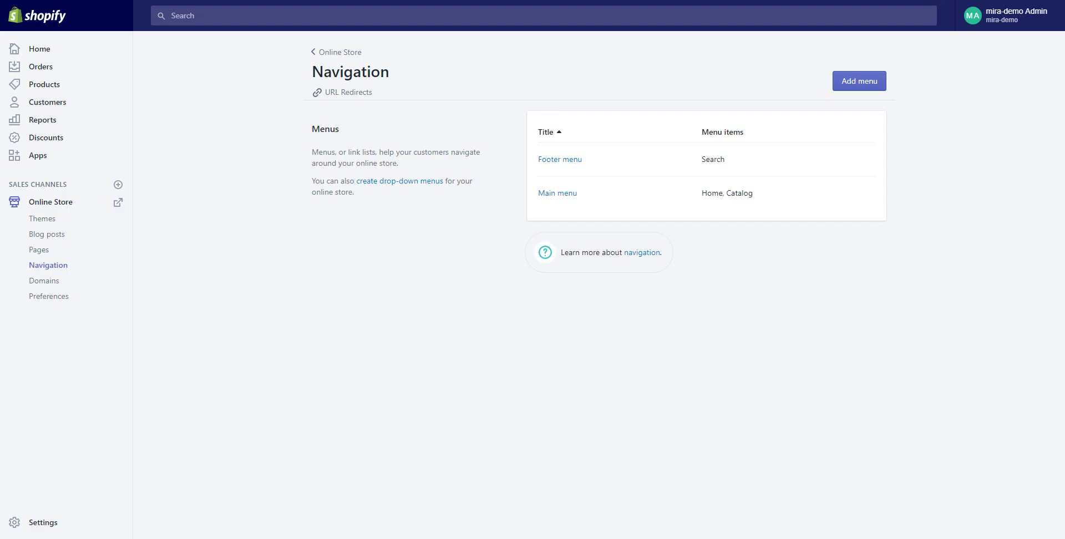
{"action": "left_click", "coordinate": [554, 193]}
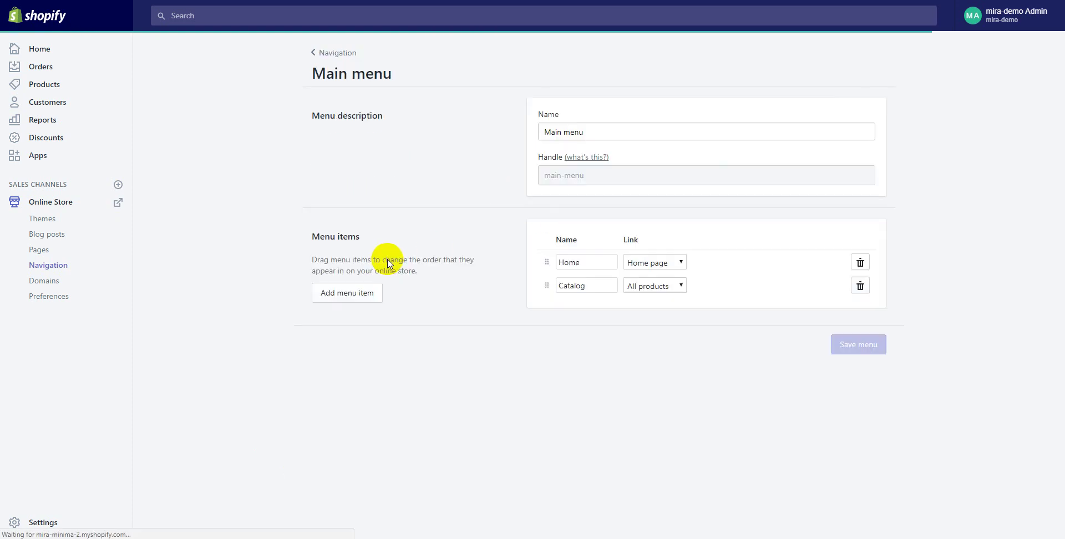
Add two items to the Main menu, naming the first "About us" and linking it to the About page
{"action": "left_click", "coordinate": [345, 290]}
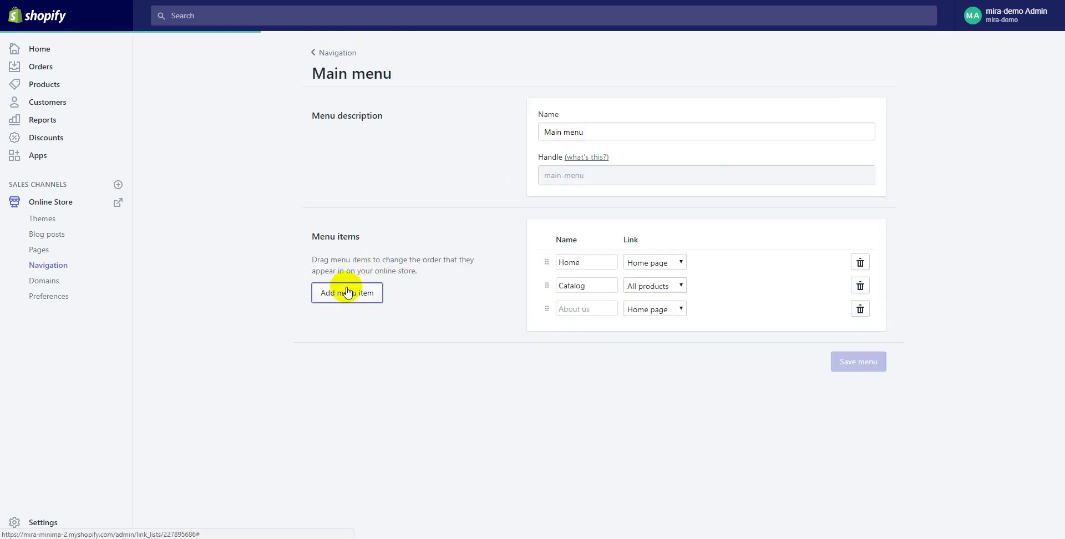
{"action": "left_click", "coordinate": [345, 289]}
{"action": "left_click", "coordinate": [587, 309]}
{"action": "type", "text": "About us"}
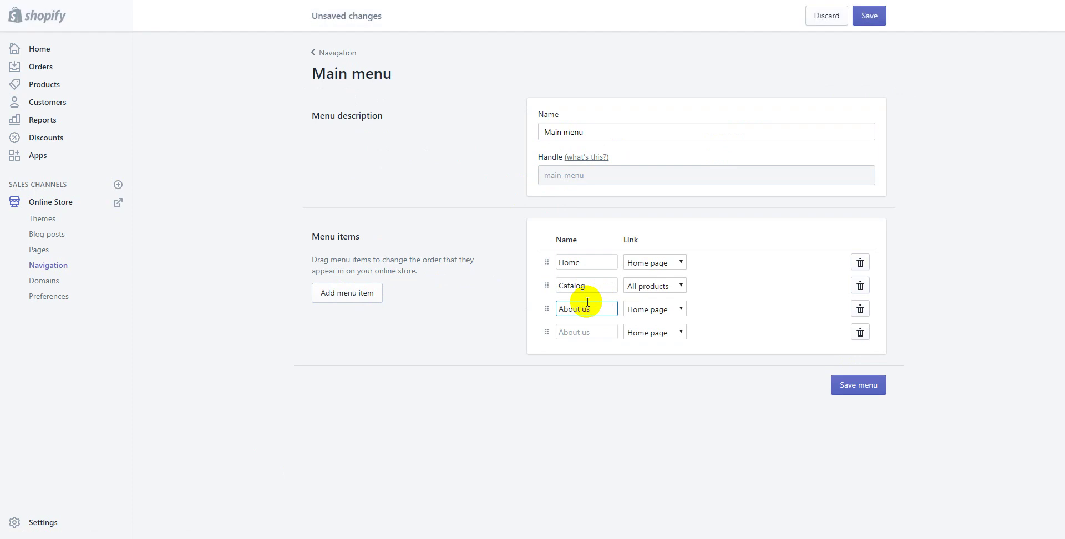
{"action": "left_click", "coordinate": [647, 309]}
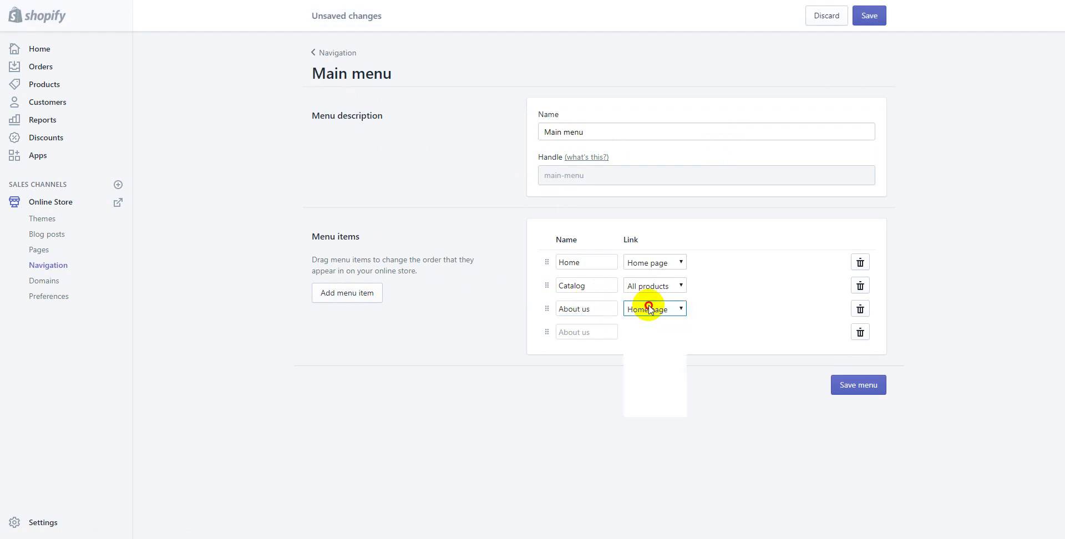
{"action": "left_click", "coordinate": [649, 373]}
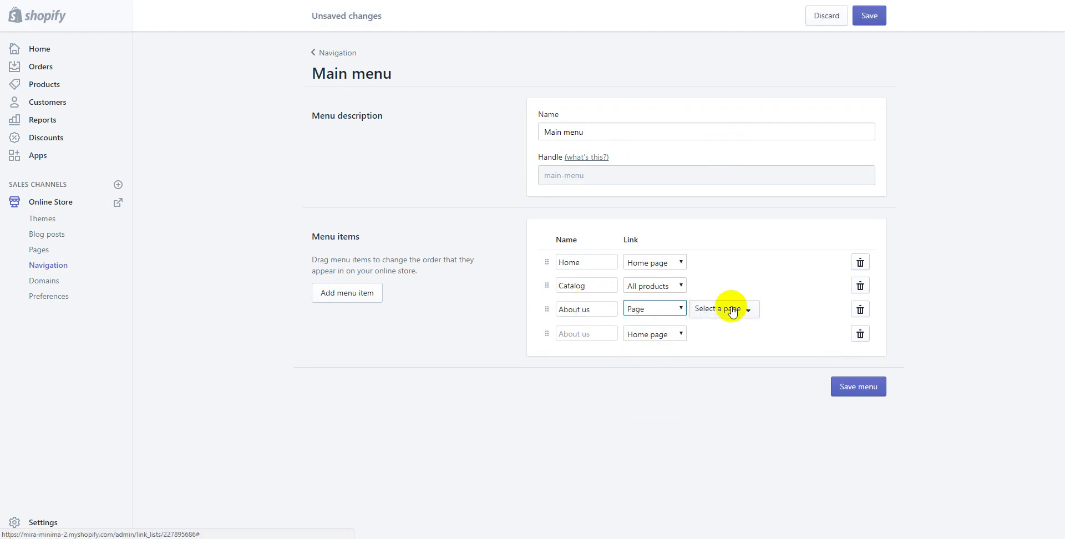
{"action": "left_click", "coordinate": [734, 309]}
{"action": "left_click", "coordinate": [709, 351]}
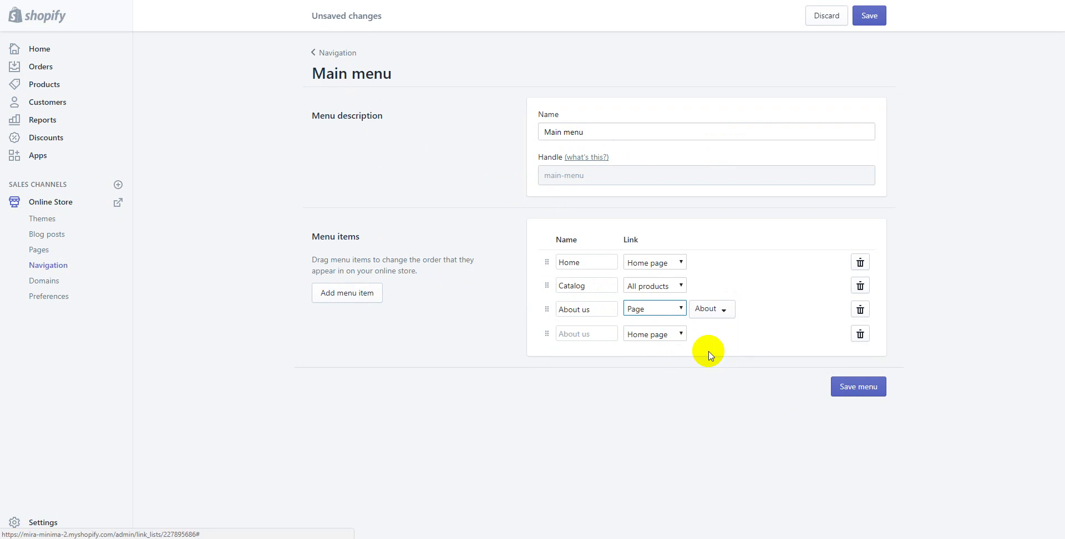
Name the remaining blank item "Contact", link it to the Contact page, and save the Main menu
{"action": "left_click", "coordinate": [571, 334]}
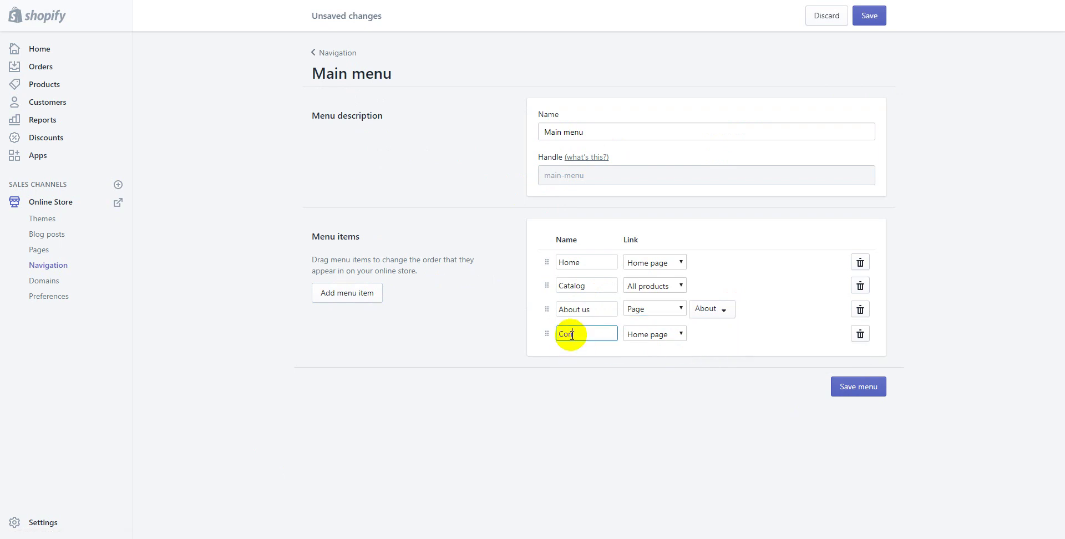
{"action": "left_click", "coordinate": [662, 335]}
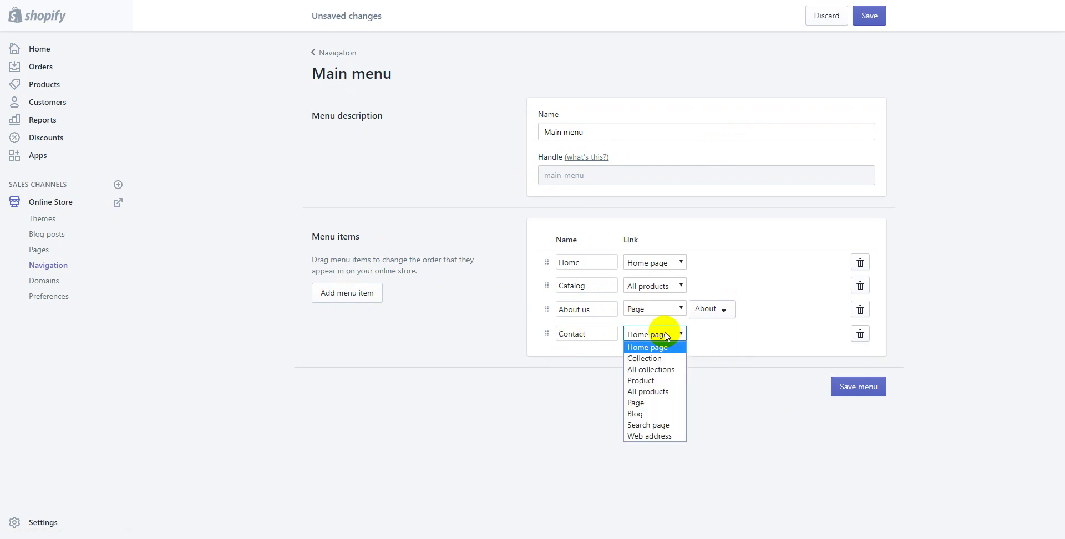
{"action": "left_click", "coordinate": [653, 403]}
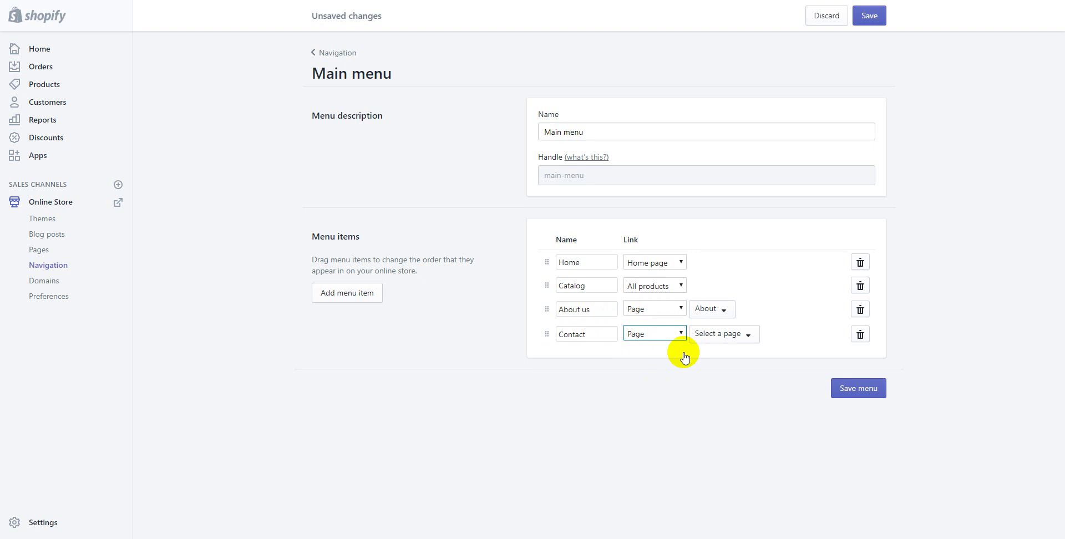
{"action": "left_click", "coordinate": [718, 336]}
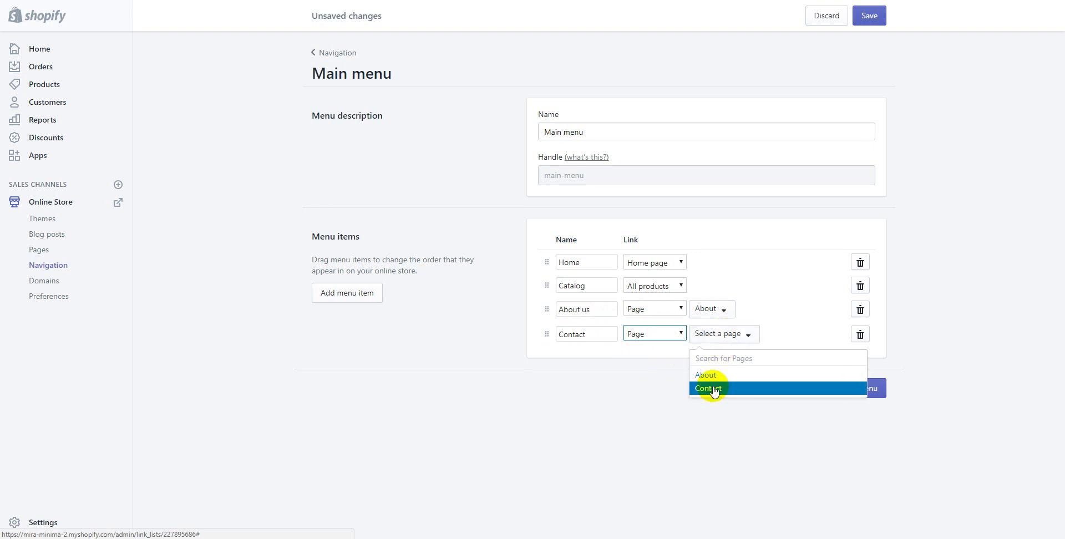
{"action": "left_click", "coordinate": [711, 386]}
{"action": "left_click", "coordinate": [845, 387]}
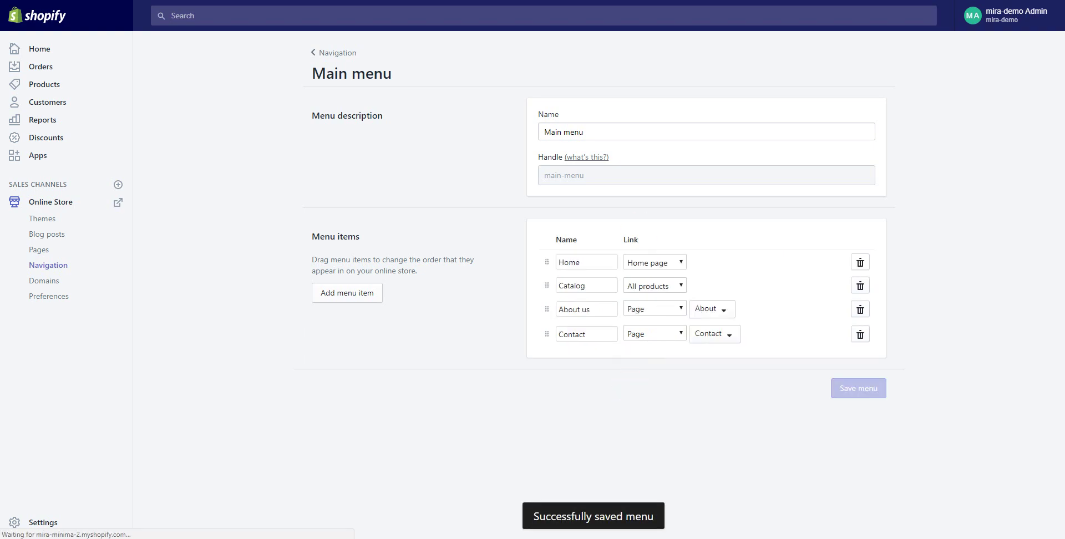
Reload the storefront page to check the items in its header menu
{"action": "left_click", "coordinate": [617, 11]}
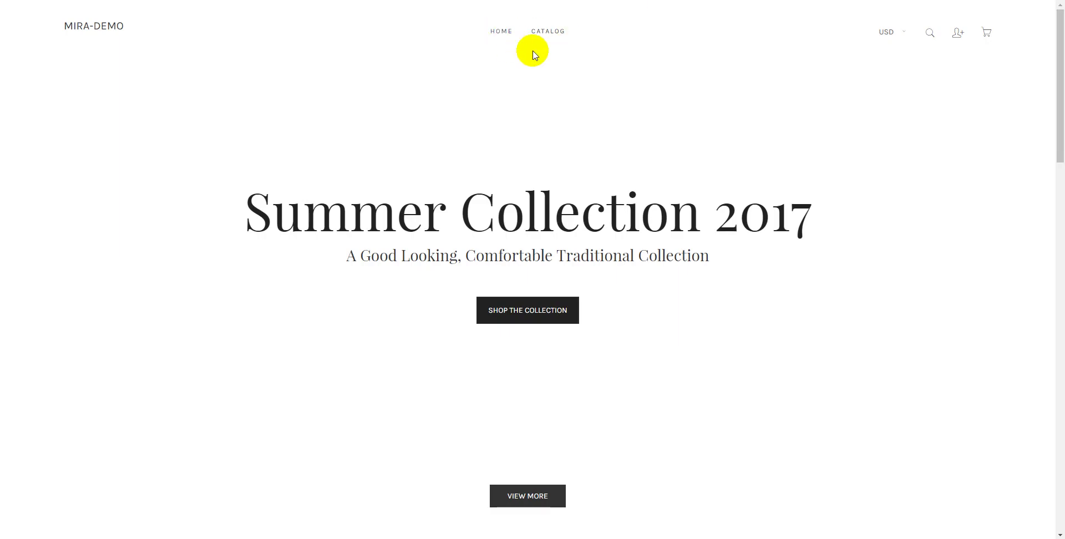
{"action": "key", "text": "F5"}
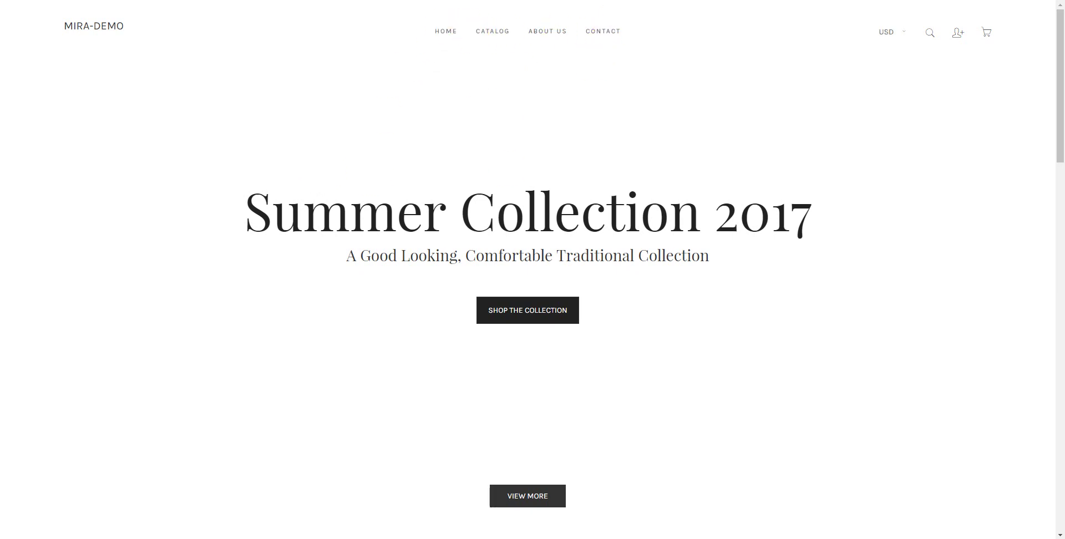
{"action": "key", "text": "ctrl+Tab"}
Highlight the instruction about creating a menu for each item with a submenu in the text notes, and return to the Shopify admin
{"action": "key", "text": "alt+Tab"}
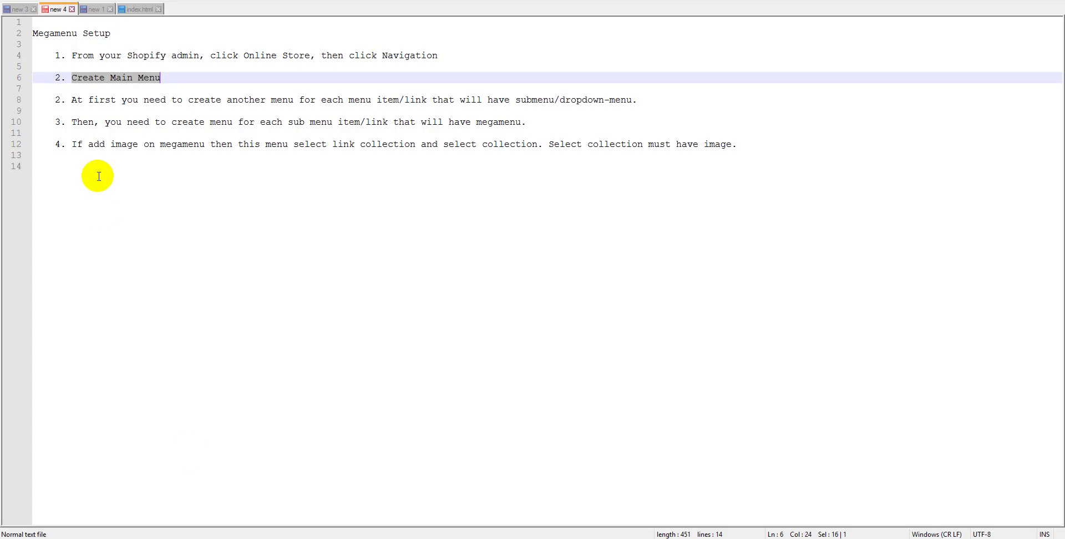
{"action": "left_click_drag", "start_coordinate": [72, 100], "coordinate": [637, 100]}
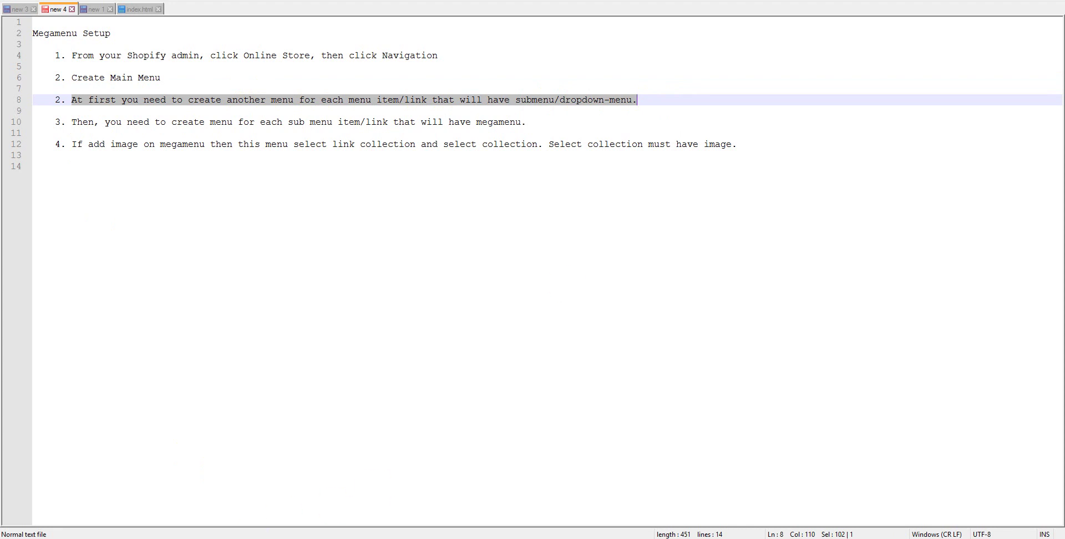
{"action": "left_click", "coordinate": [283, 536]}
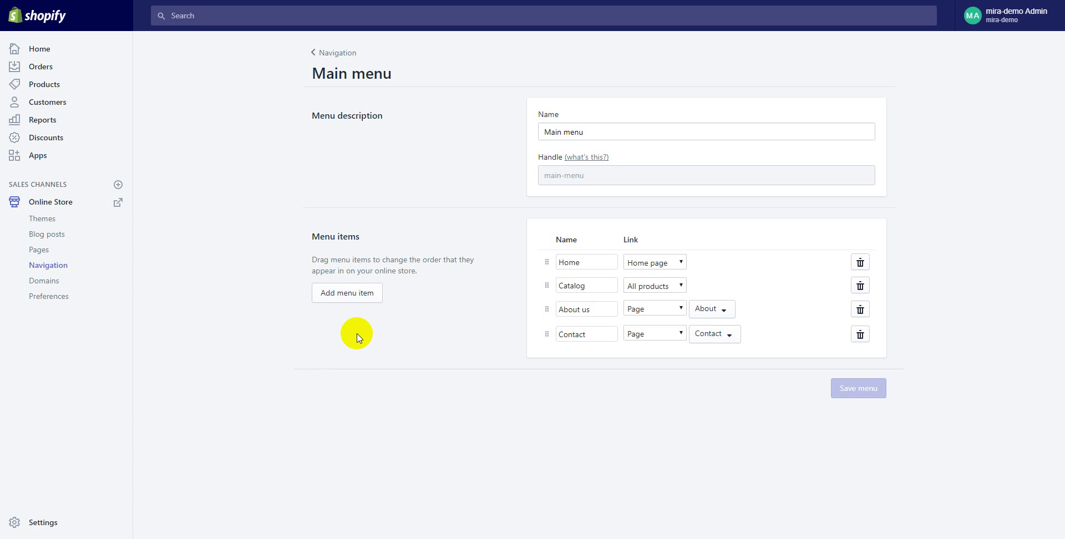
Using the Main menu's Catalog item as reference, add a new navigation menu named "Catalog Menu" with the handle "catalog"
{"action": "left_click", "coordinate": [577, 286]}
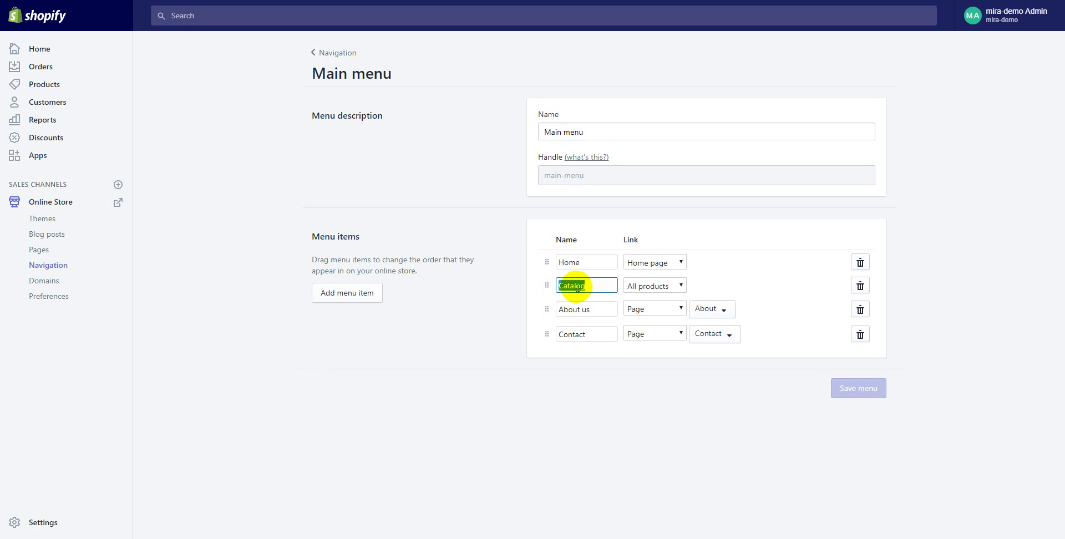
{"action": "left_click", "coordinate": [62, 265]}
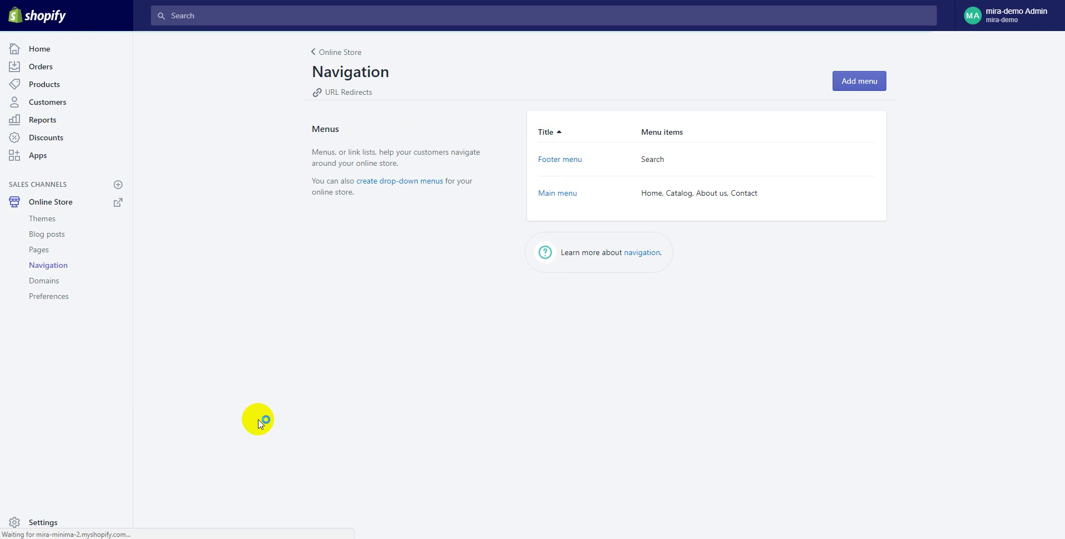
{"action": "left_click", "coordinate": [859, 84]}
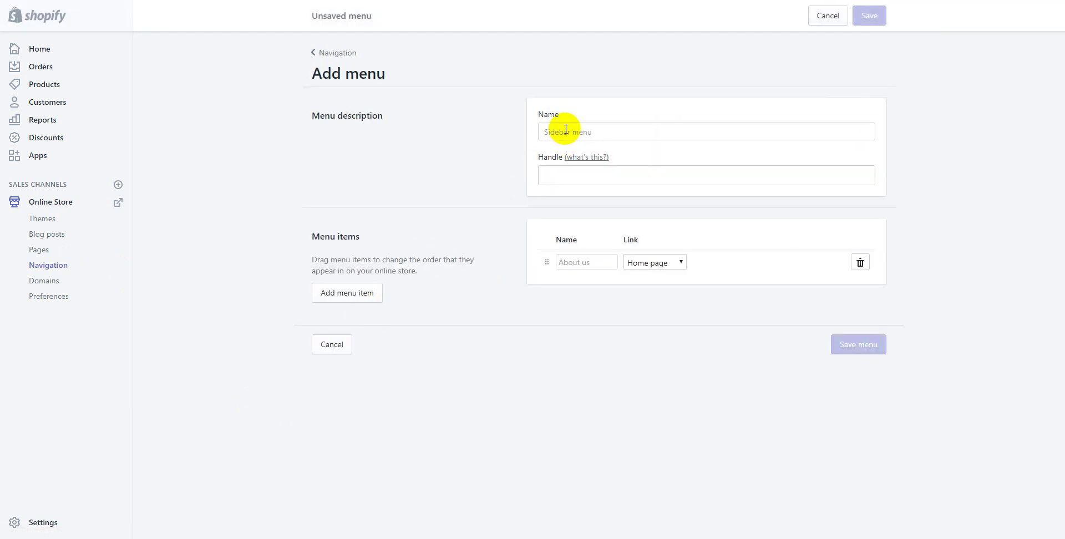
{"action": "left_click", "coordinate": [566, 131]}
{"action": "left_click", "coordinate": [568, 175]}
{"action": "type", "text": "Catalog"}
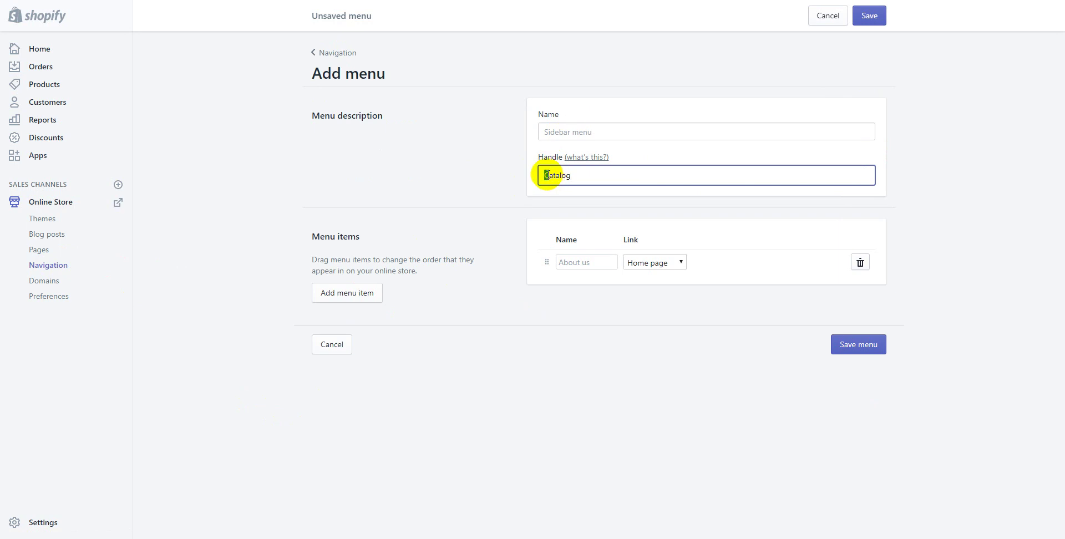
{"action": "type", "text": "c"}
{"action": "left_click", "coordinate": [569, 134]}
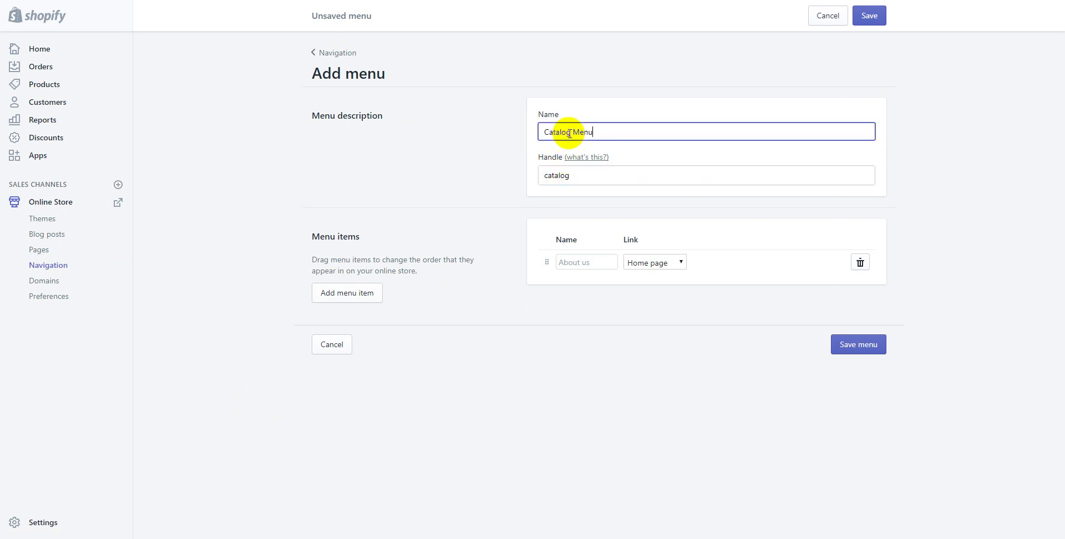
Name the first item of the new menu "Catalog 1" and add three more blank menu items
{"action": "left_click", "coordinate": [576, 265]}
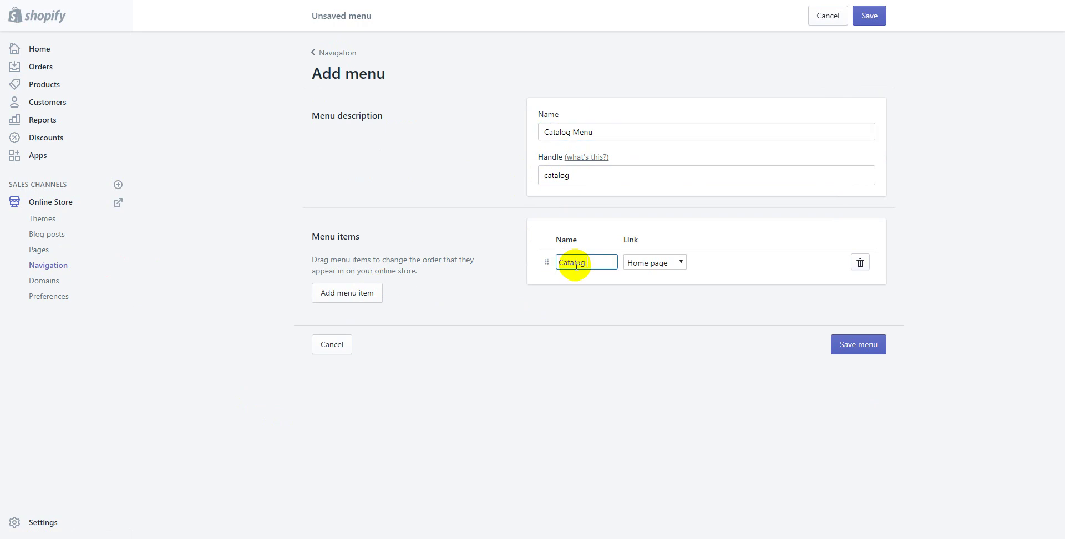
{"action": "left_click", "coordinate": [376, 290]}
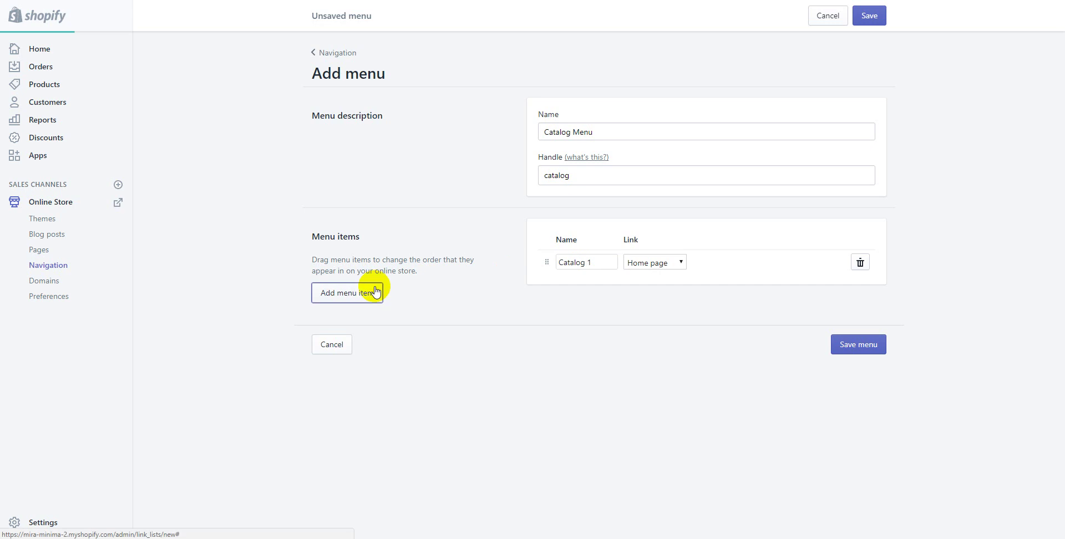
{"action": "left_click", "coordinate": [373, 295]}
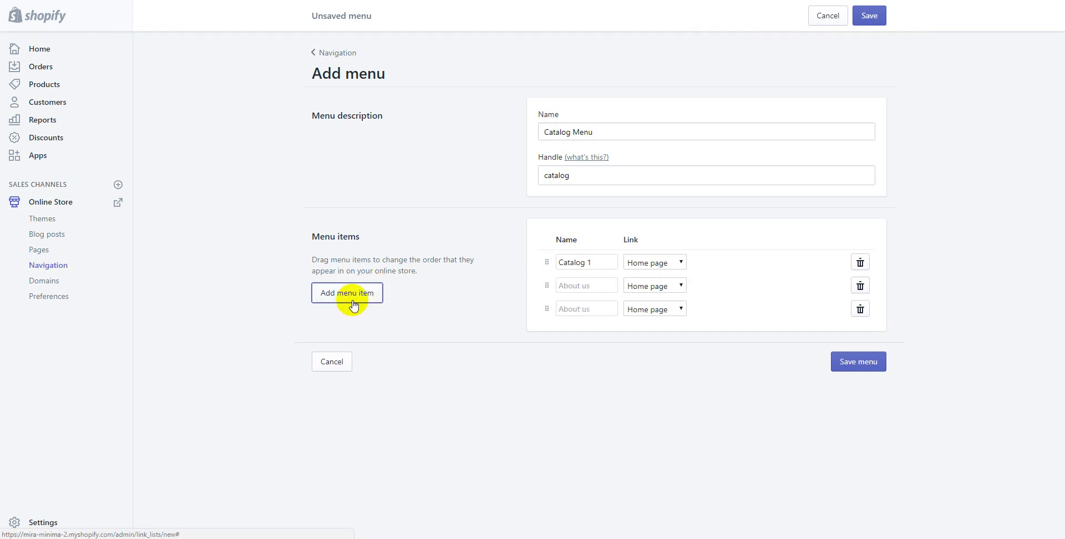
Copy the name "Catalog 1" into the three blank menu items below it
{"action": "left_click", "coordinate": [571, 269]}
{"action": "left_click_drag", "start_coordinate": [597, 263], "coordinate": [537, 266]}
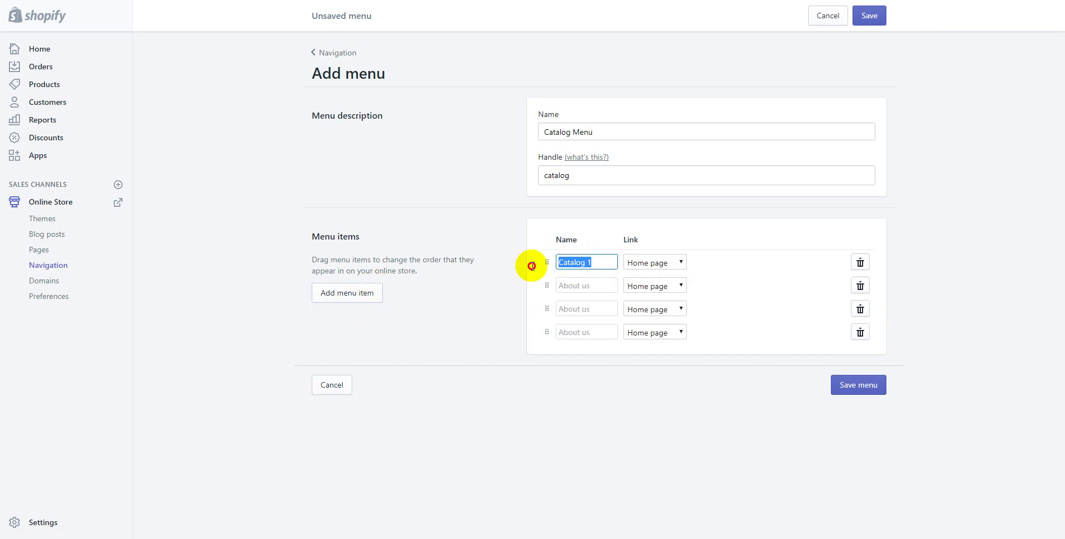
{"action": "key", "text": "ctrl+c"}
{"action": "left_click", "coordinate": [566, 285]}
{"action": "key", "text": "ctrl+v"}
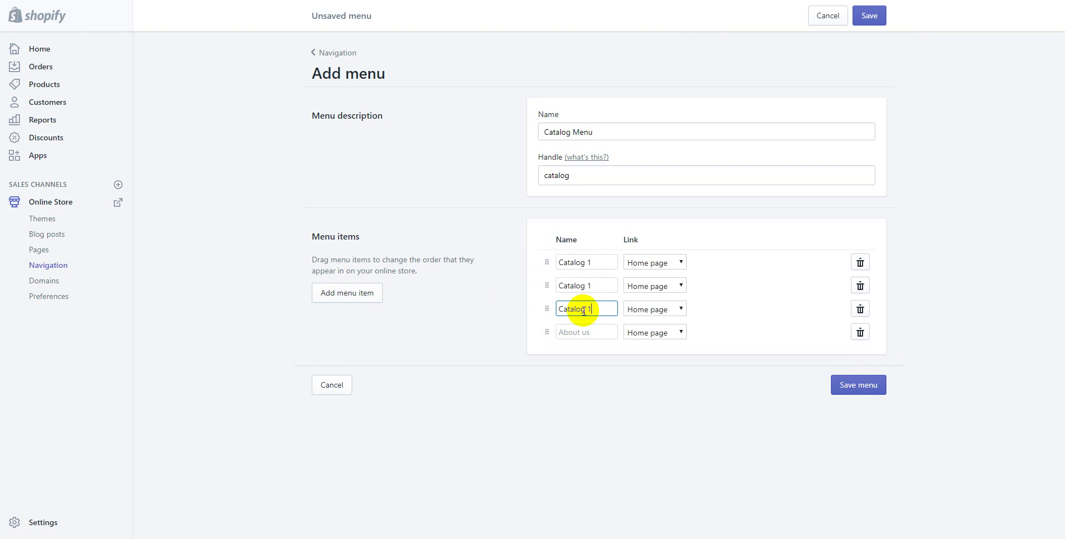
{"action": "left_click", "coordinate": [577, 333]}
{"action": "key", "text": "ctrl+v"}
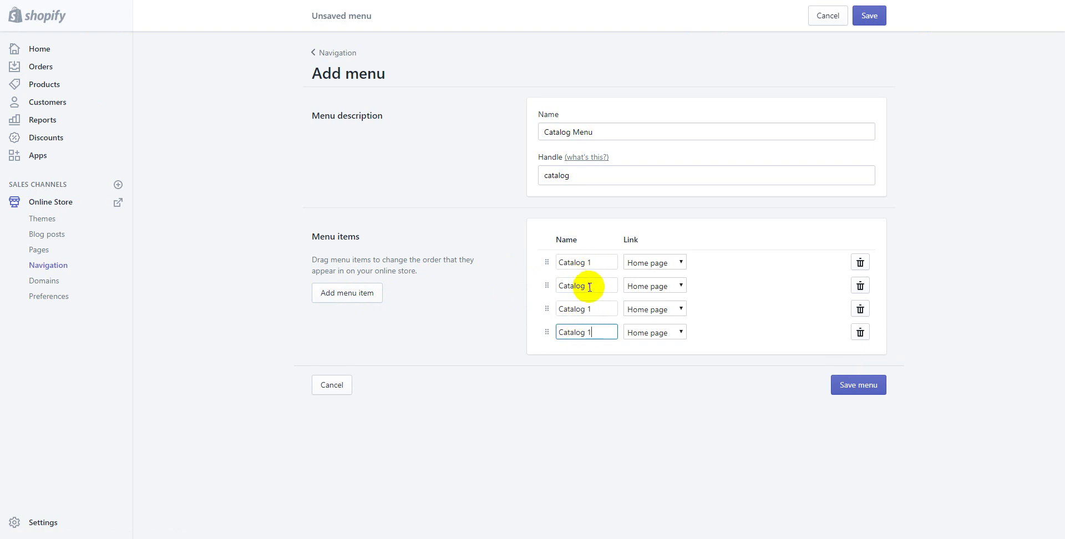
Rename the second, third and fourth items to "Catalog 2", "Catalog 3" and "Catalog 4", and save the menu
{"action": "double_click", "coordinate": [590, 287]}
{"action": "type", "text": "2"}
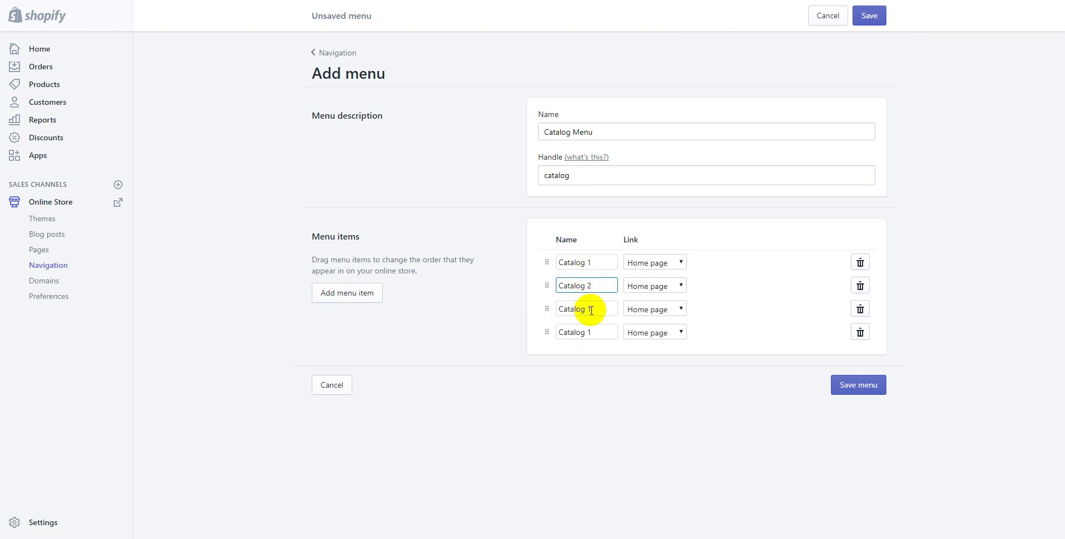
{"action": "double_click", "coordinate": [590, 311]}
{"action": "type", "text": "3"}
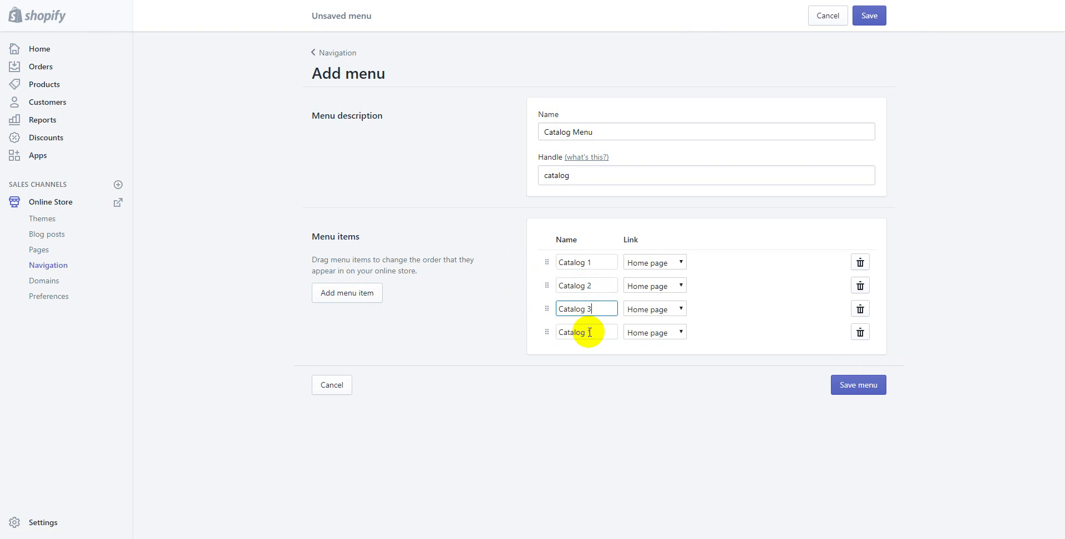
{"action": "double_click", "coordinate": [592, 333]}
{"action": "type", "text": "4"}
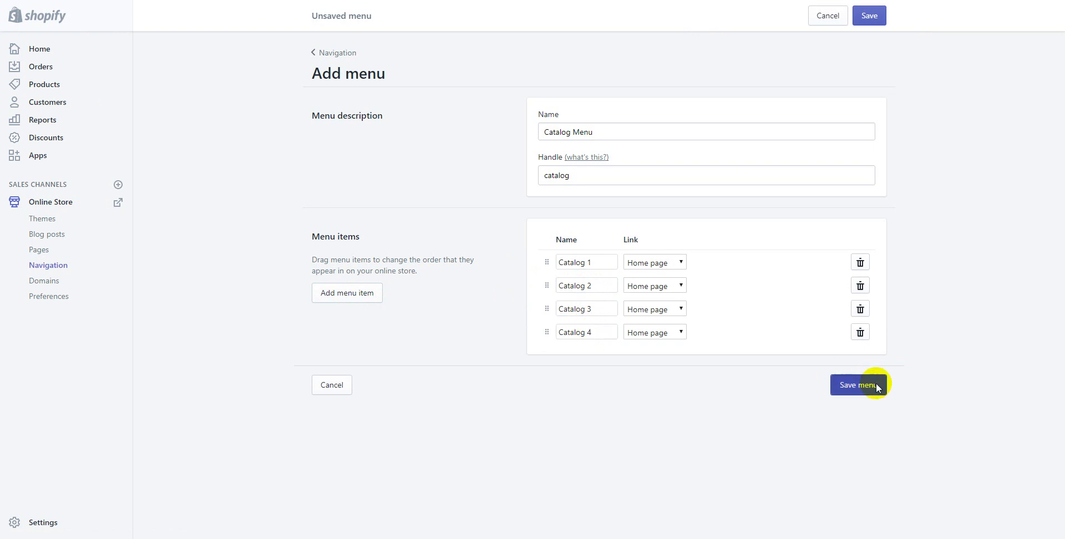
{"action": "left_click", "coordinate": [877, 385]}
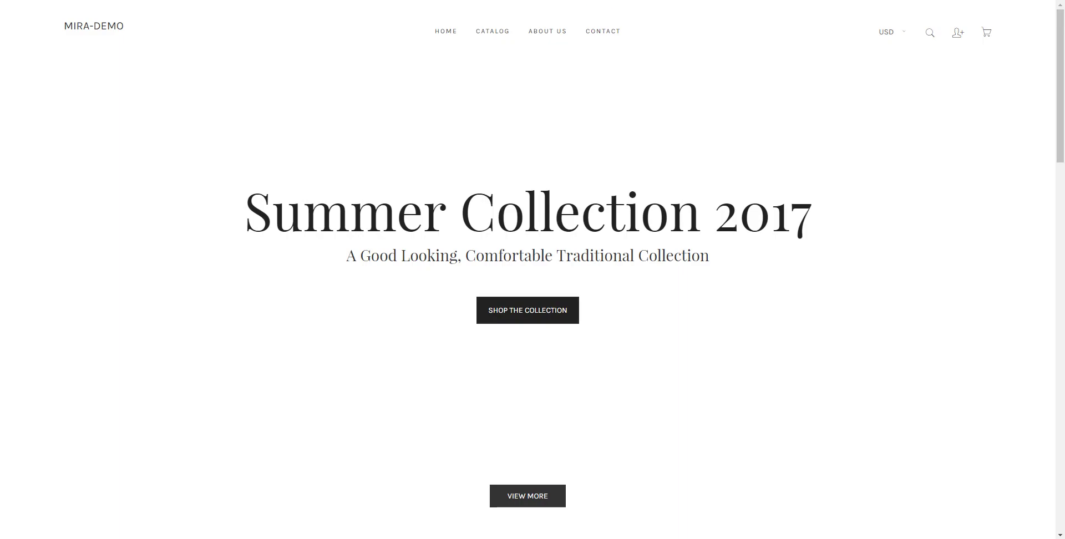
Check the Catalog dropdown on the storefront, and review the notes' instruction on creating menus for submenu items with a megamenu
{"action": "left_click", "coordinate": [493, 31]}
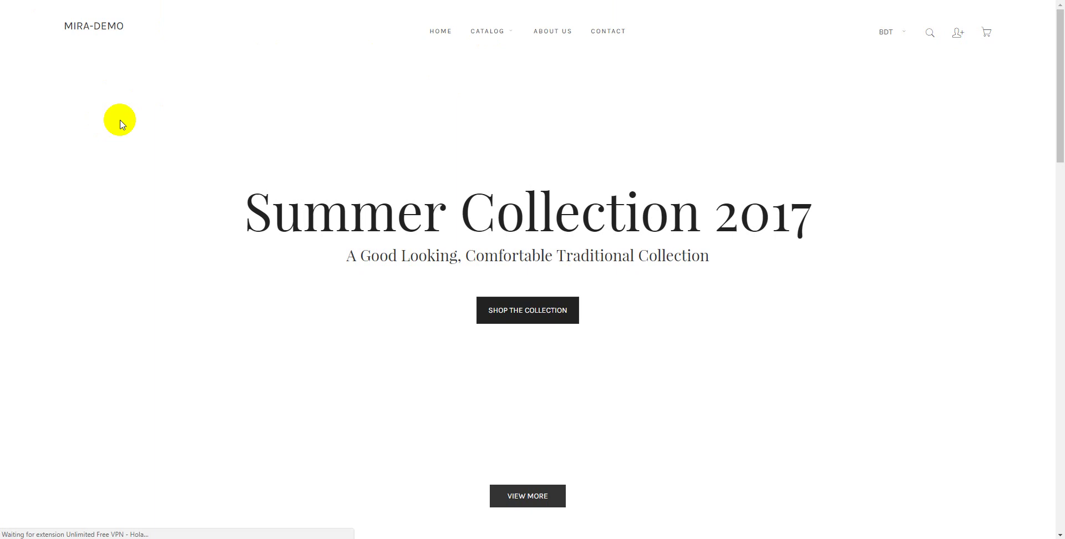
{"action": "mouse_move", "coordinate": [501, 35]}
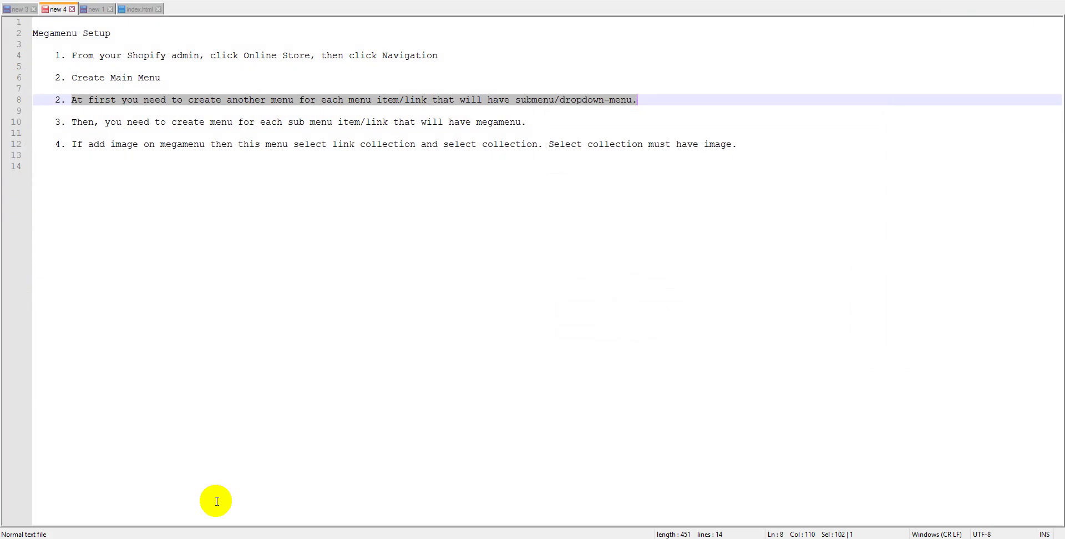
{"action": "left_click_drag", "start_coordinate": [72, 122], "coordinate": [549, 133]}
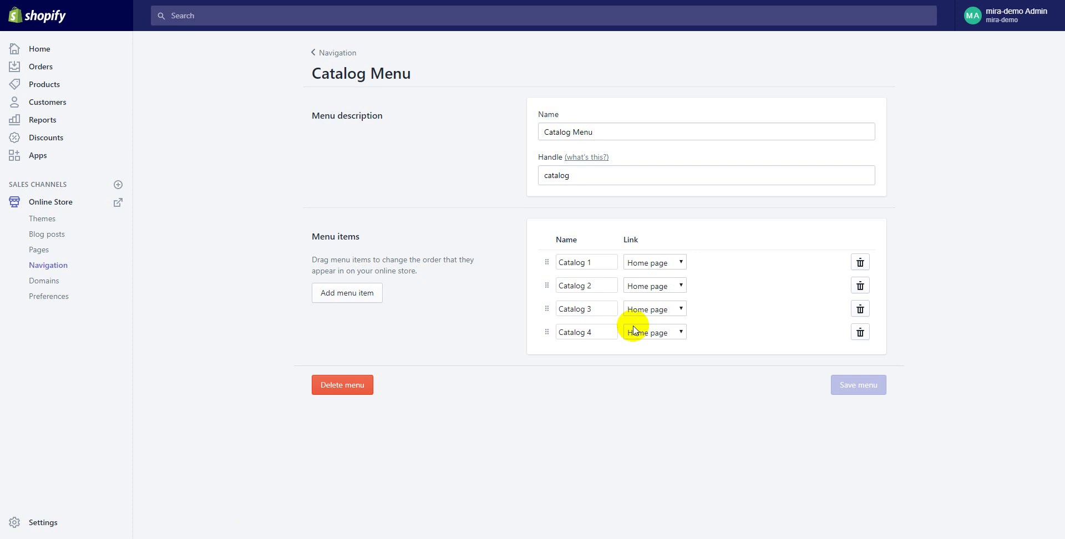
Using the Catalog Menu's first item name as reference, add a new navigation menu named "Catalog 1 menu" with the handle "catalog-1"
{"action": "left_click_drag", "start_coordinate": [589, 261], "coordinate": [504, 267]}
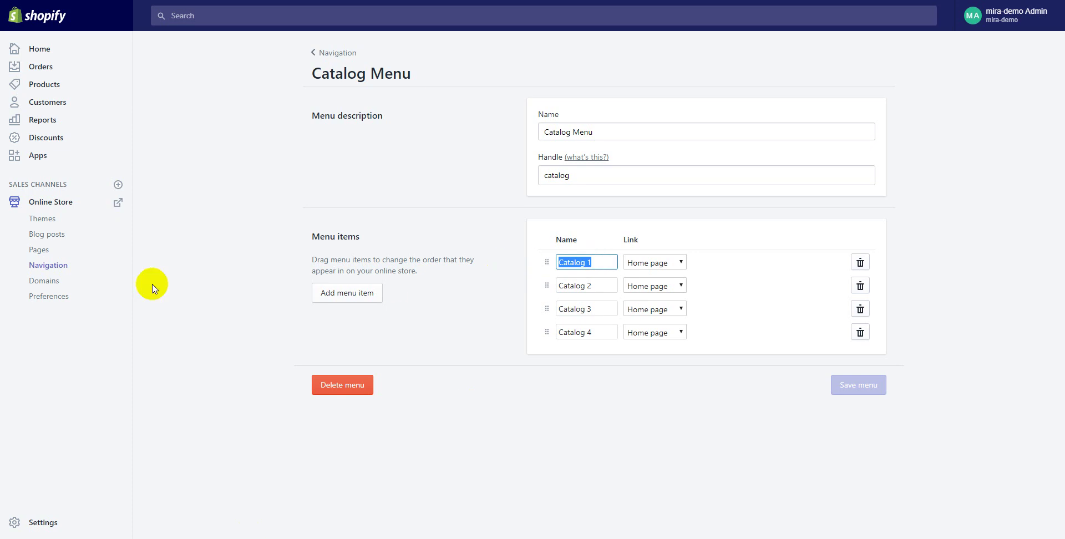
{"action": "left_click", "coordinate": [56, 280]}
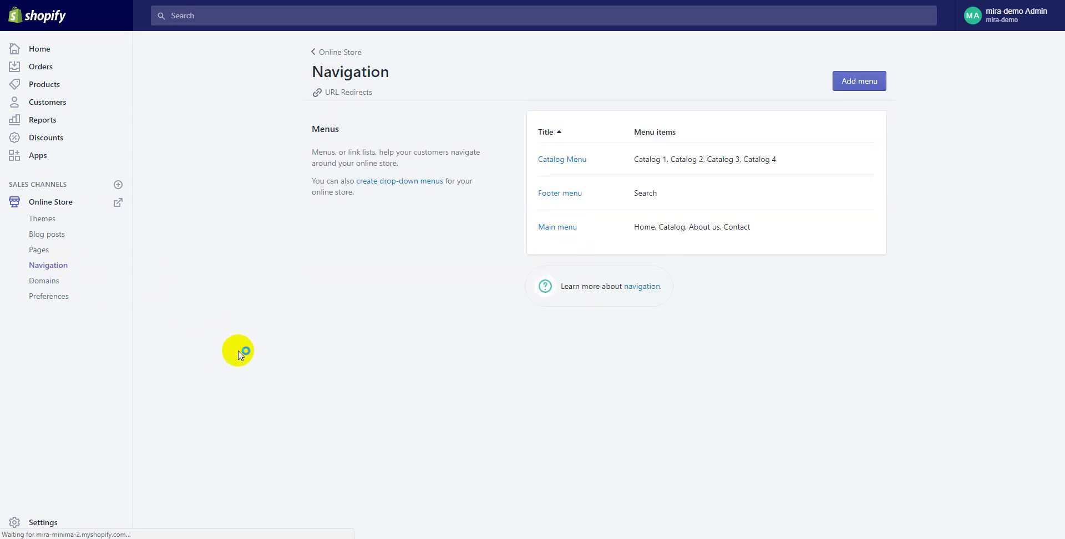
{"action": "left_click", "coordinate": [860, 82]}
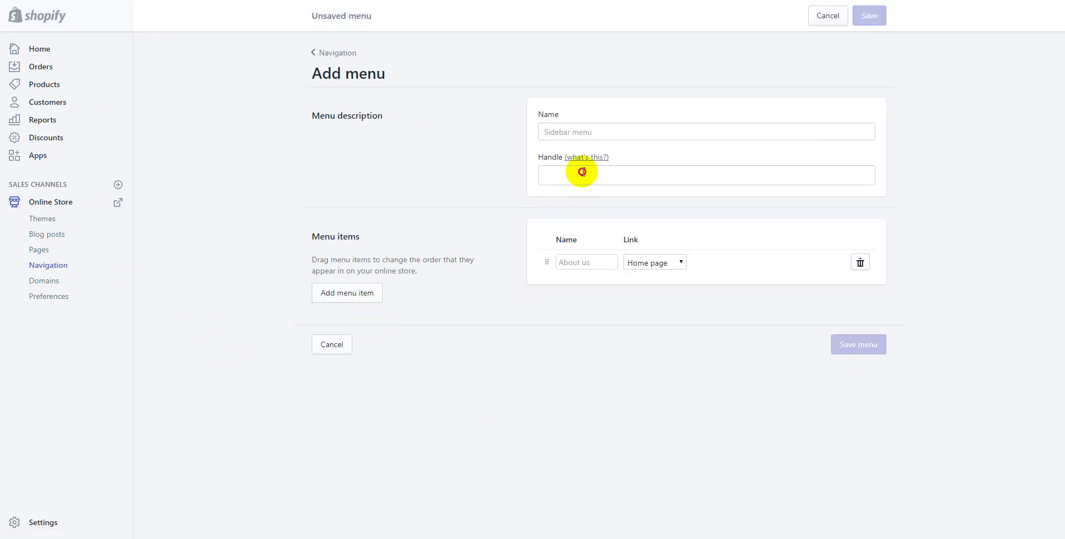
{"action": "left_click", "coordinate": [583, 173]}
{"action": "type", "text": "Catalog 1"}
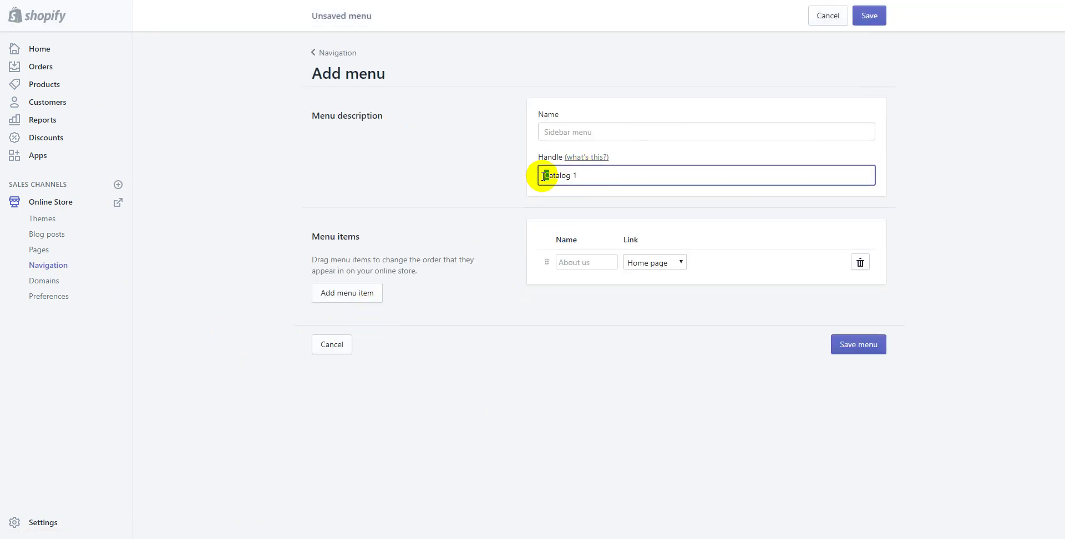
{"action": "type", "text": "c"}
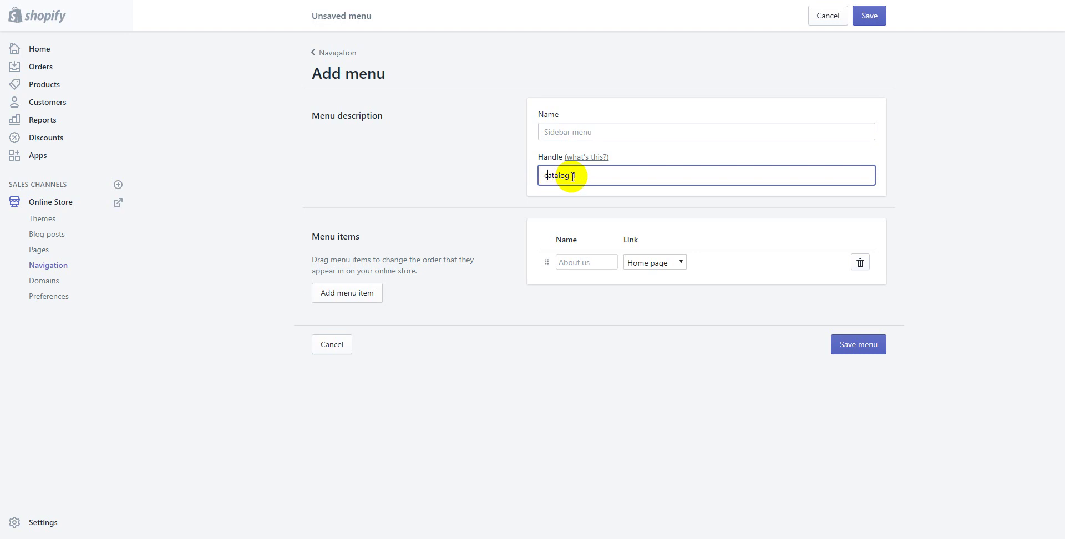
{"action": "left_click", "coordinate": [572, 177]}
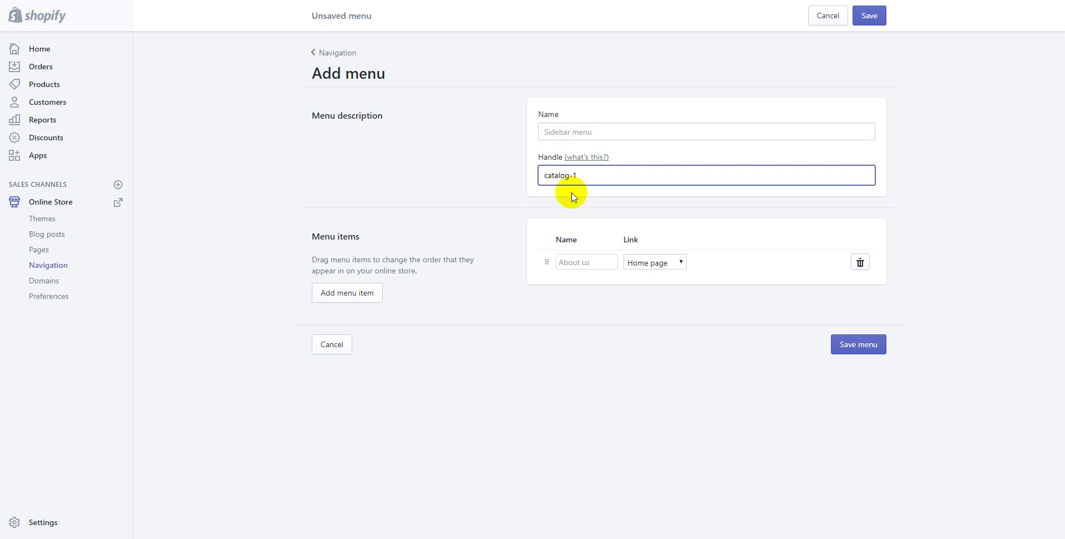
{"action": "left_click", "coordinate": [563, 130]}
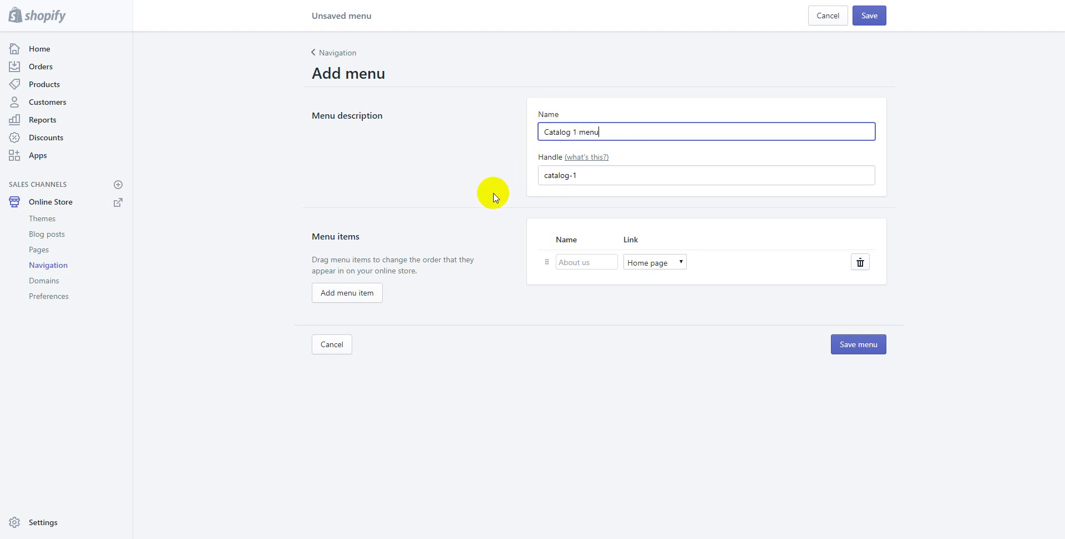
Add three more blank menu items, name the first item "Catalog-1-1" and copy that name into the other three
{"action": "left_click", "coordinate": [365, 301]}
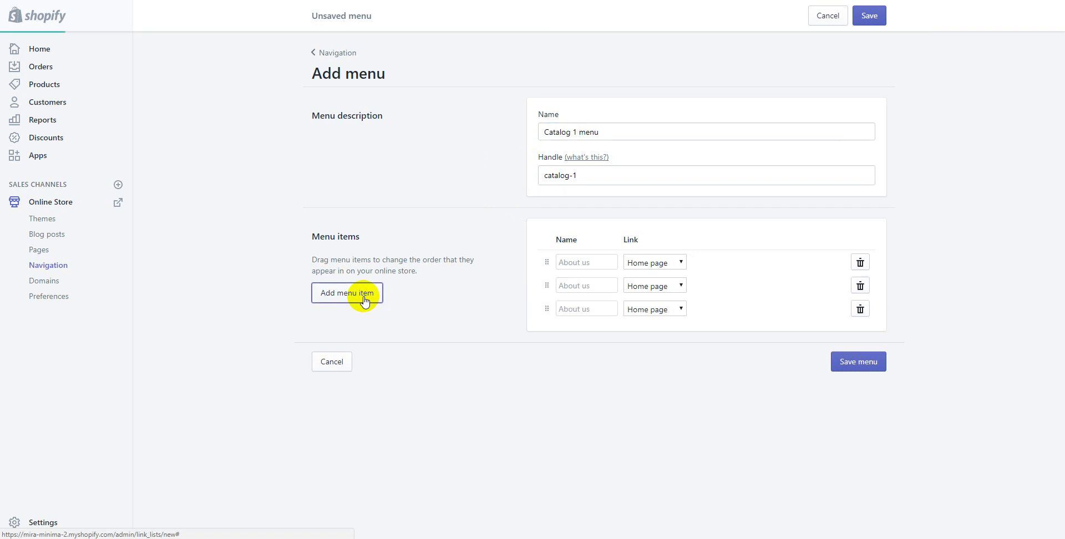
{"action": "left_click", "coordinate": [570, 263]}
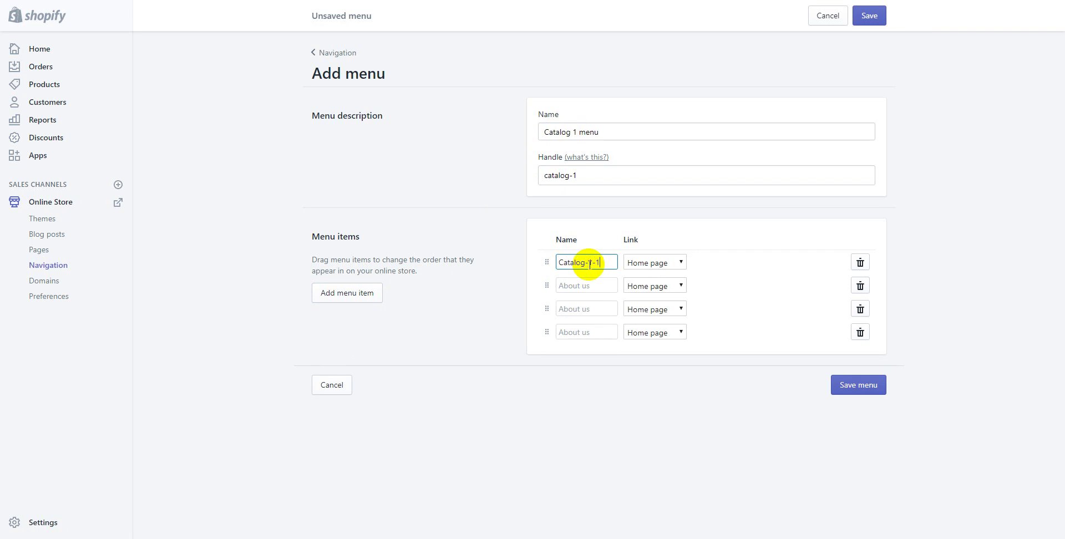
{"action": "left_click_drag", "start_coordinate": [607, 262], "coordinate": [521, 268]}
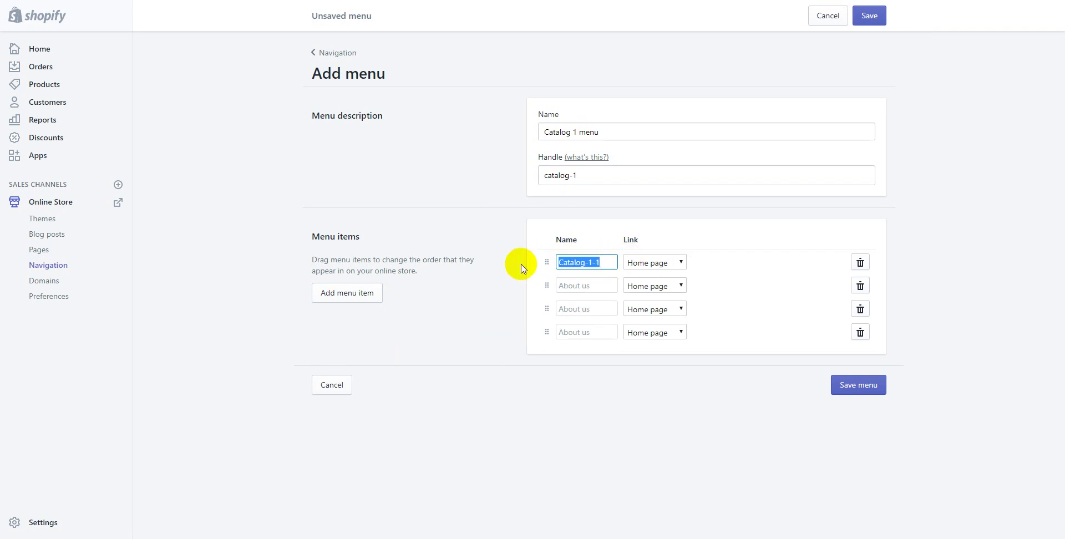
{"action": "key", "text": "ctrl+c"}
{"action": "left_click", "coordinate": [571, 285]}
{"action": "key", "text": "ctrl+v"}
{"action": "left_click", "coordinate": [577, 309]}
{"action": "key", "text": "ctrl+v"}
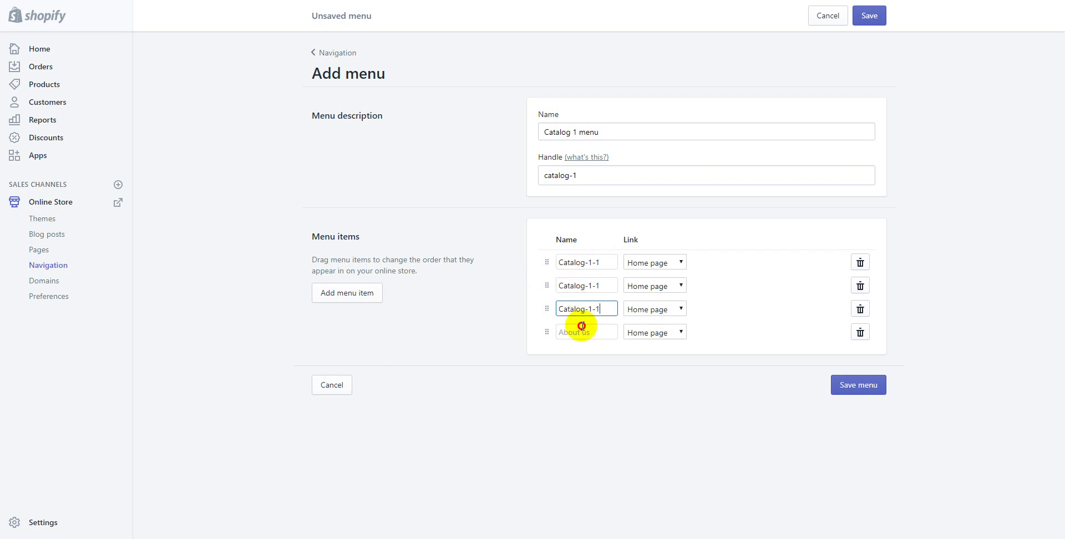
{"action": "left_click", "coordinate": [581, 331]}
{"action": "key", "text": "ctrl+v"}
Rename the second, third and fourth items to "Catalog-1-2", "Catalog-1-3" and "Catalog-1-4", and save the menu after copying its handle
{"action": "double_click", "coordinate": [599, 286]}
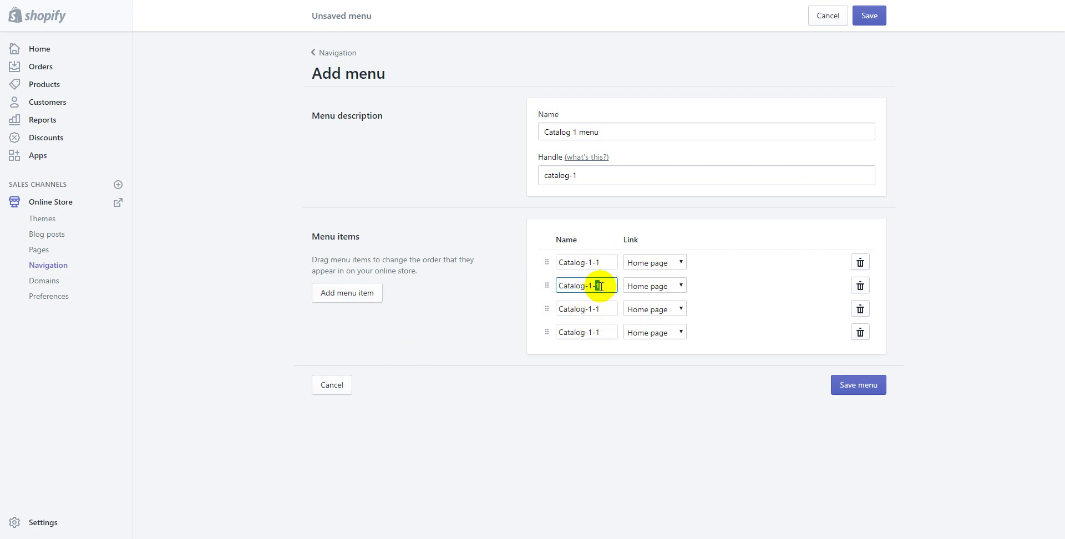
{"action": "type", "text": "2"}
{"action": "double_click", "coordinate": [598, 310]}
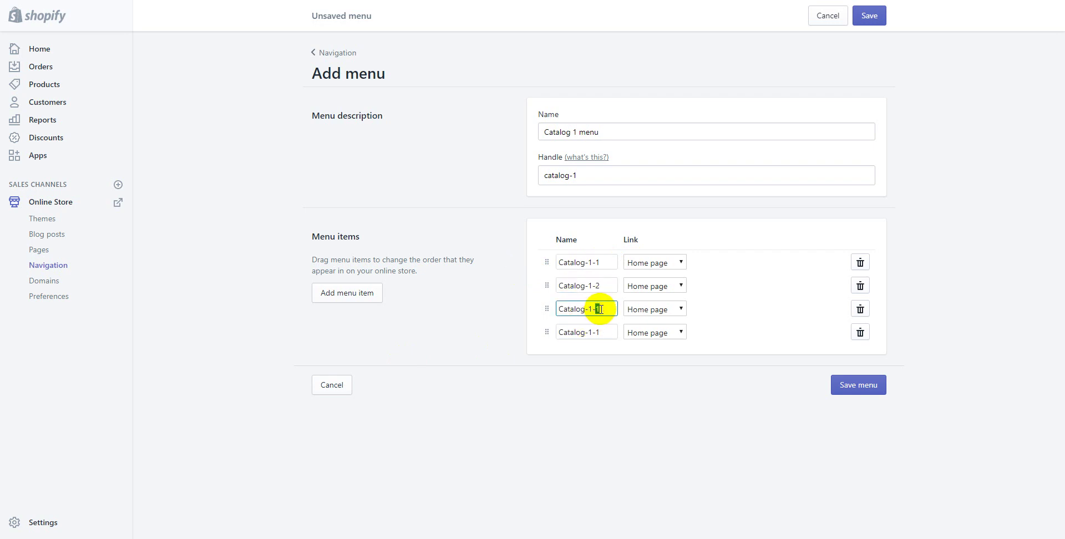
{"action": "type", "text": "3"}
{"action": "double_click", "coordinate": [598, 332]}
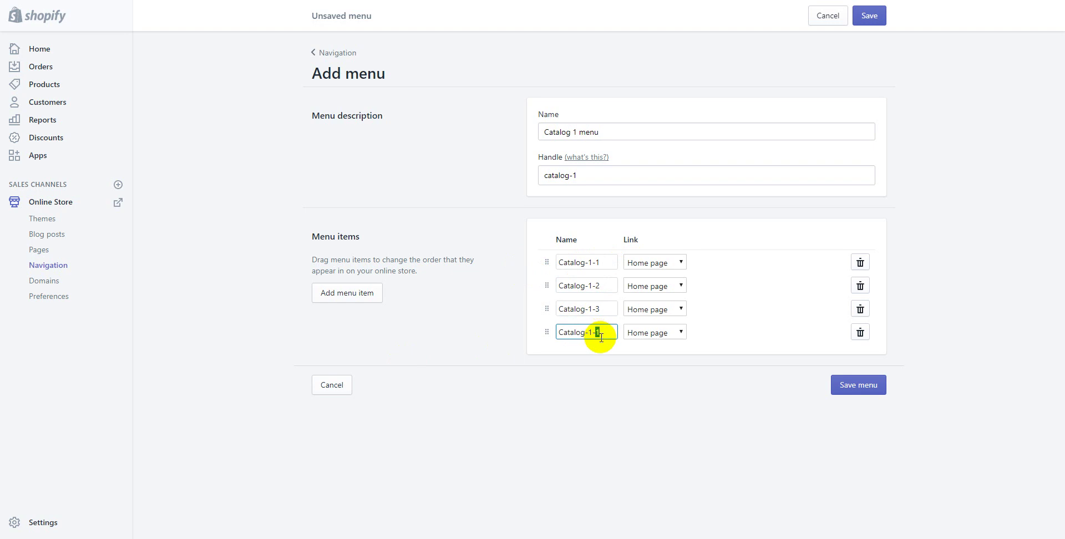
{"action": "type", "text": "4"}
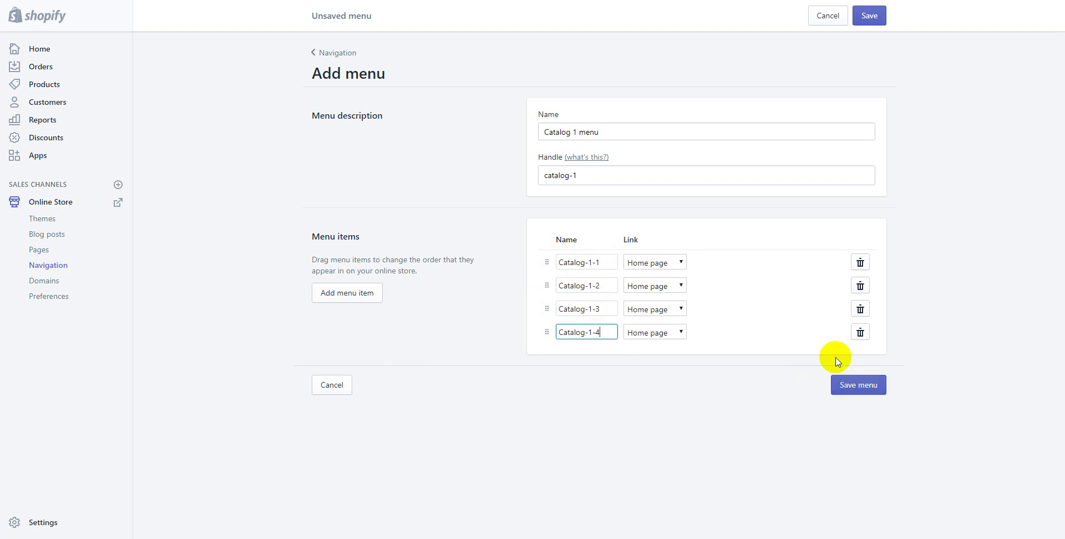
{"action": "triple_click", "coordinate": [596, 180]}
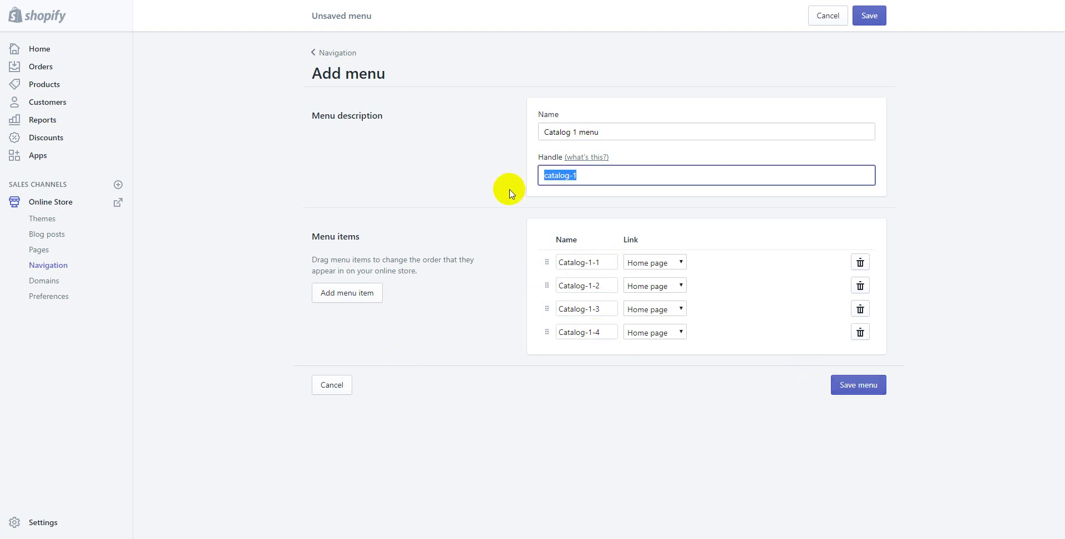
{"action": "left_click", "coordinate": [861, 388]}
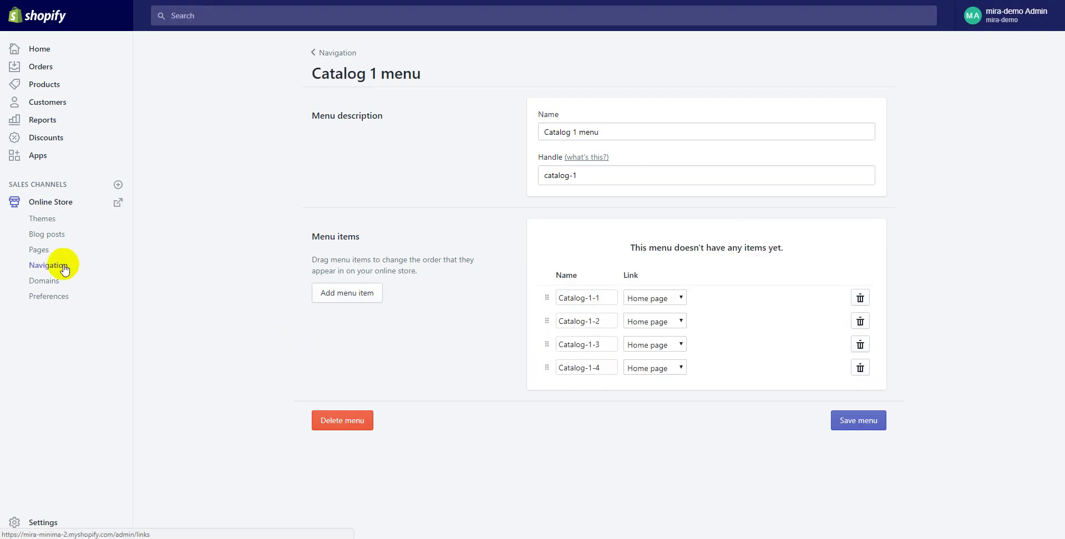
Add another navigation menu with the handle "catalog-2" and the name "Catalog 2 Menu"
{"action": "left_click", "coordinate": [64, 270]}
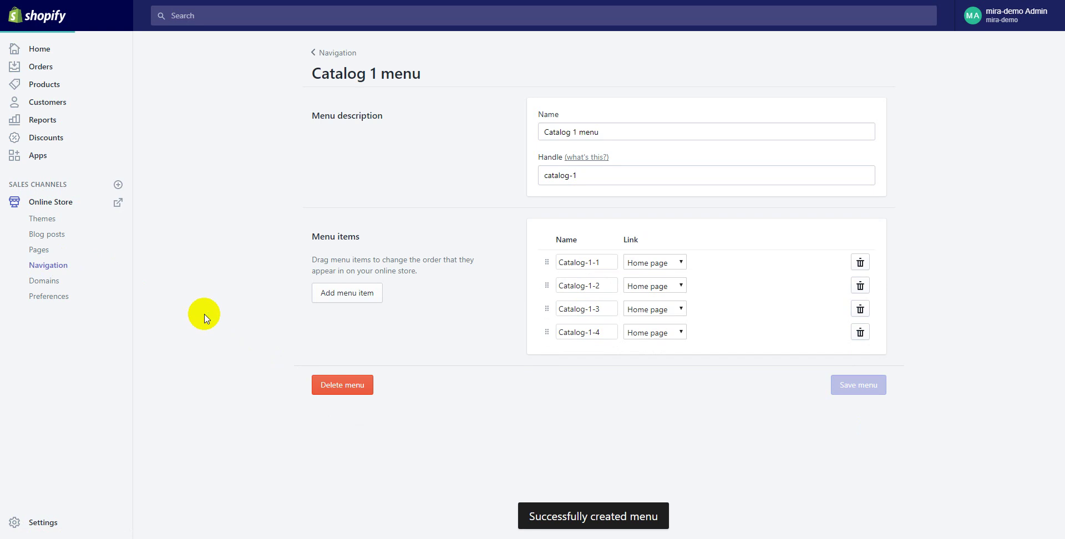
{"action": "left_click", "coordinate": [865, 84]}
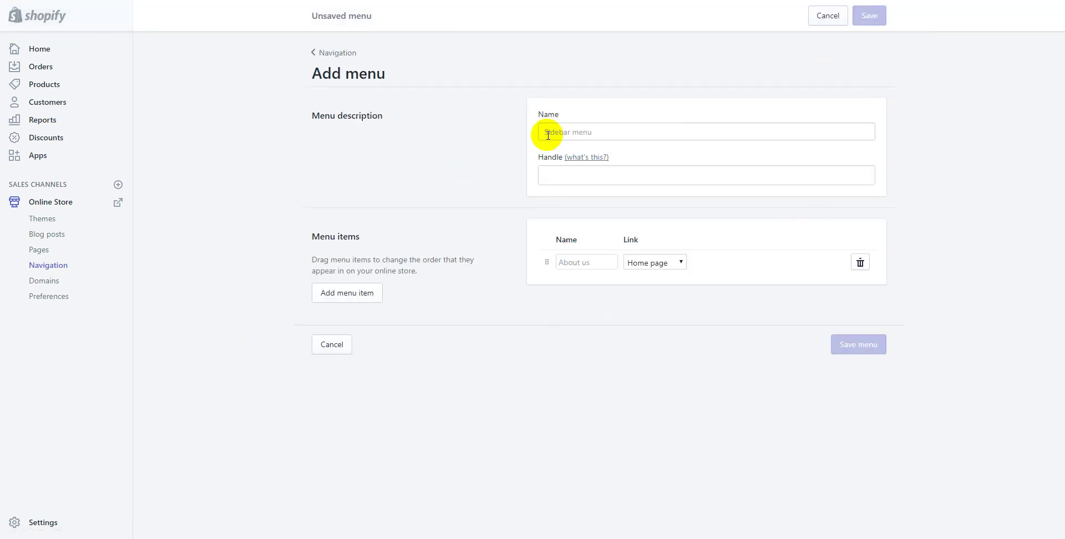
{"action": "left_click", "coordinate": [573, 176]}
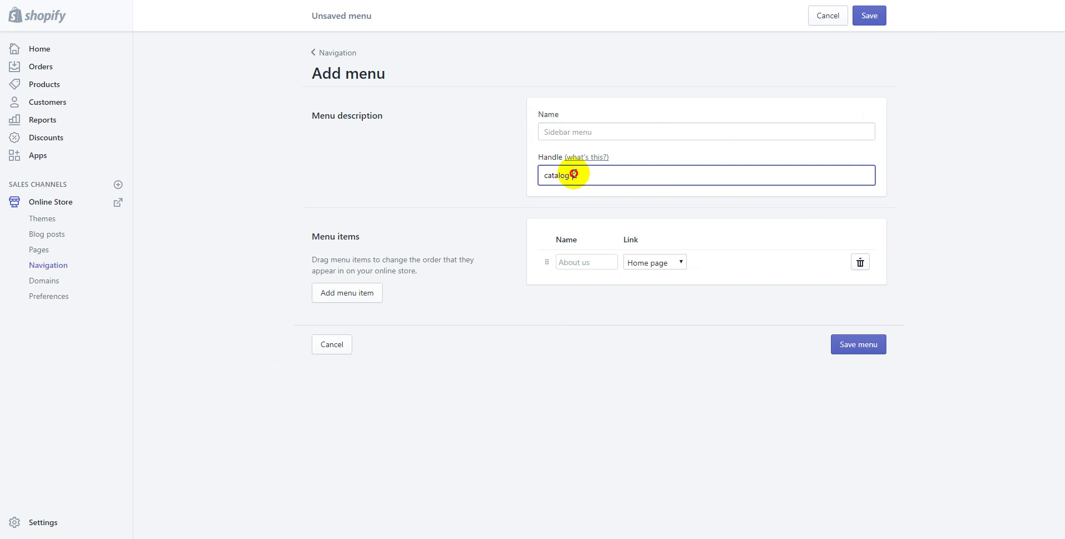
{"action": "type", "text": "2"}
{"action": "key", "text": "ctrl+v"}
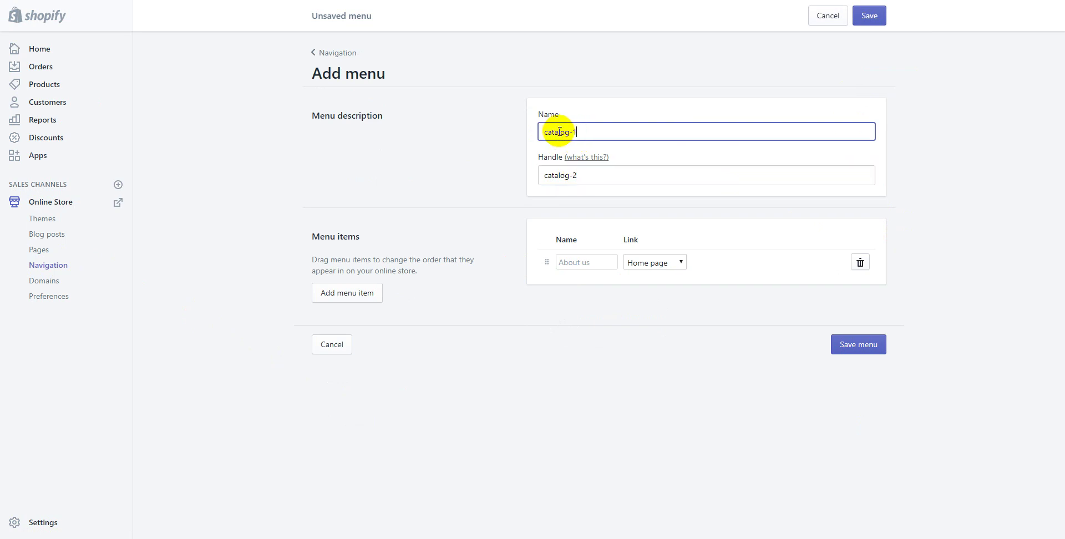
{"action": "left_click_drag", "start_coordinate": [548, 132], "coordinate": [537, 136]}
{"action": "type", "text": "X"}
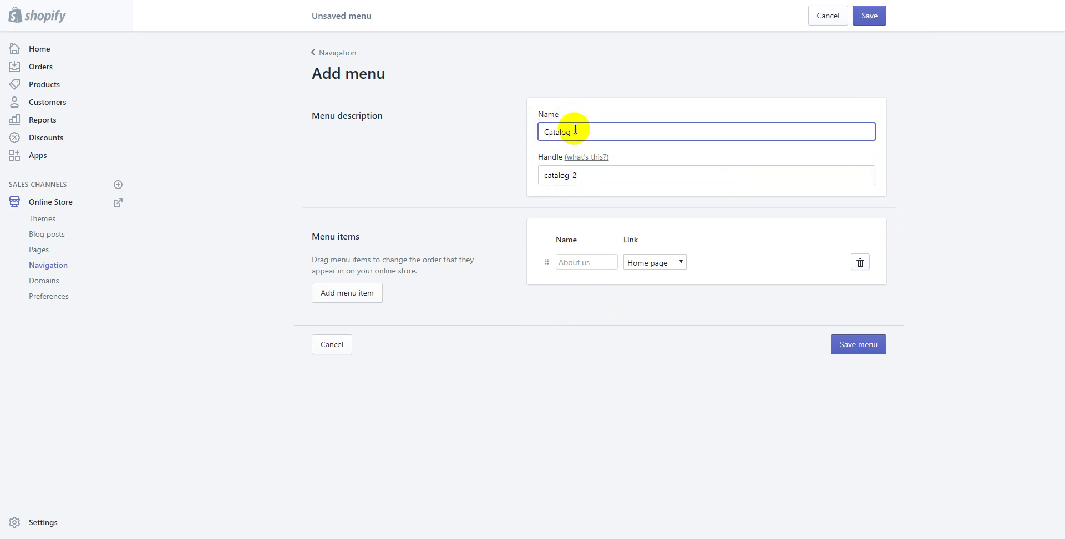
{"action": "left_click", "coordinate": [575, 132]}
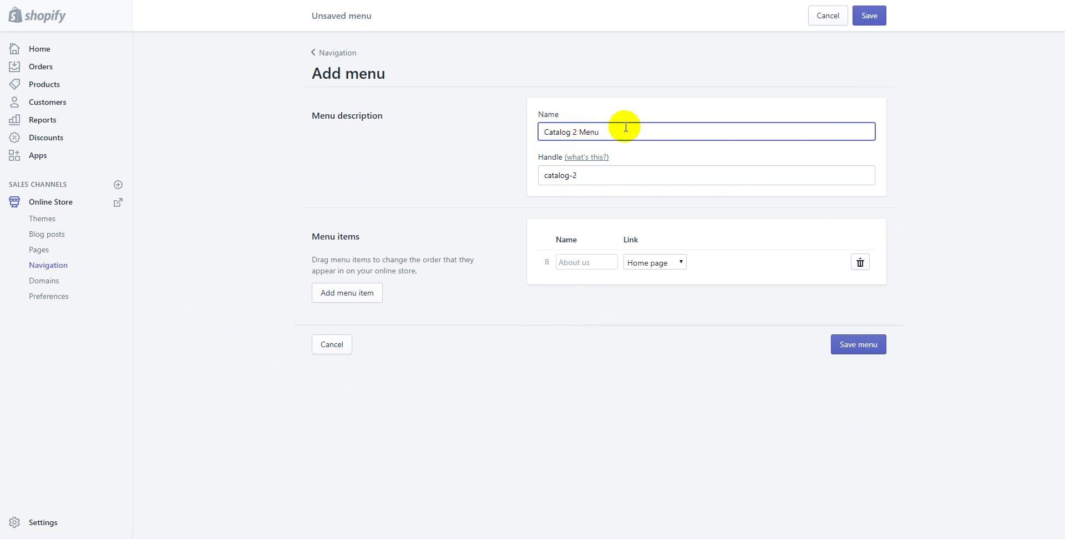
Add three more blank items to the new menu and name the first item "catalog-2-1"
{"action": "left_click", "coordinate": [354, 291]}
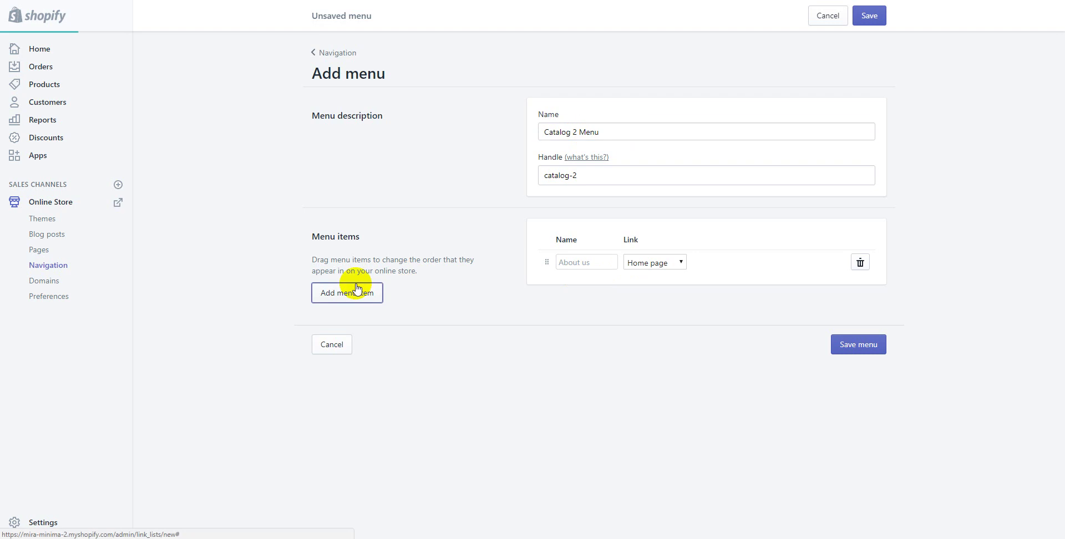
{"action": "left_click", "coordinate": [355, 289]}
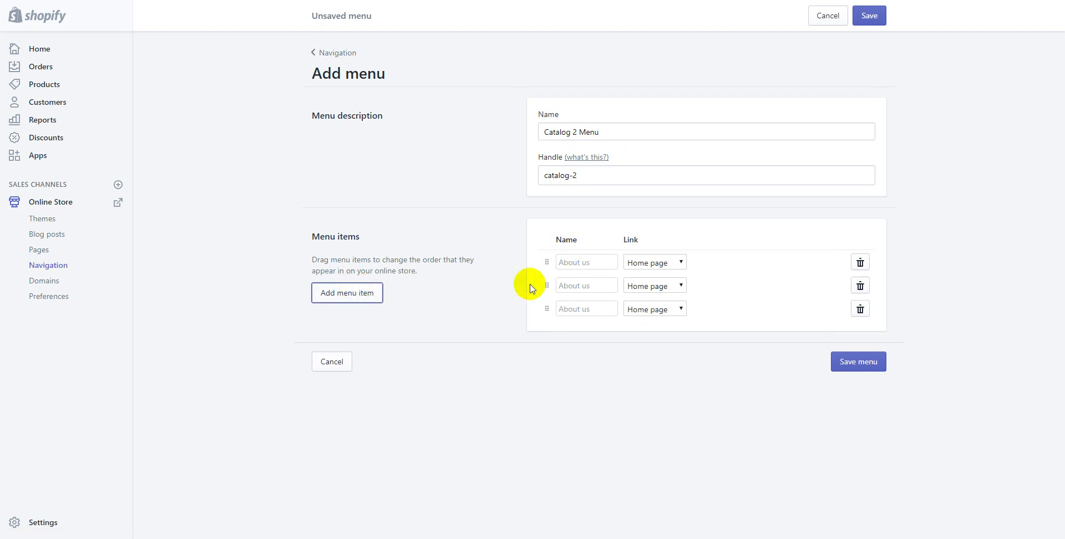
{"action": "left_click", "coordinate": [351, 291]}
{"action": "left_click", "coordinate": [577, 263]}
{"action": "type", "text": "catalog-1"}
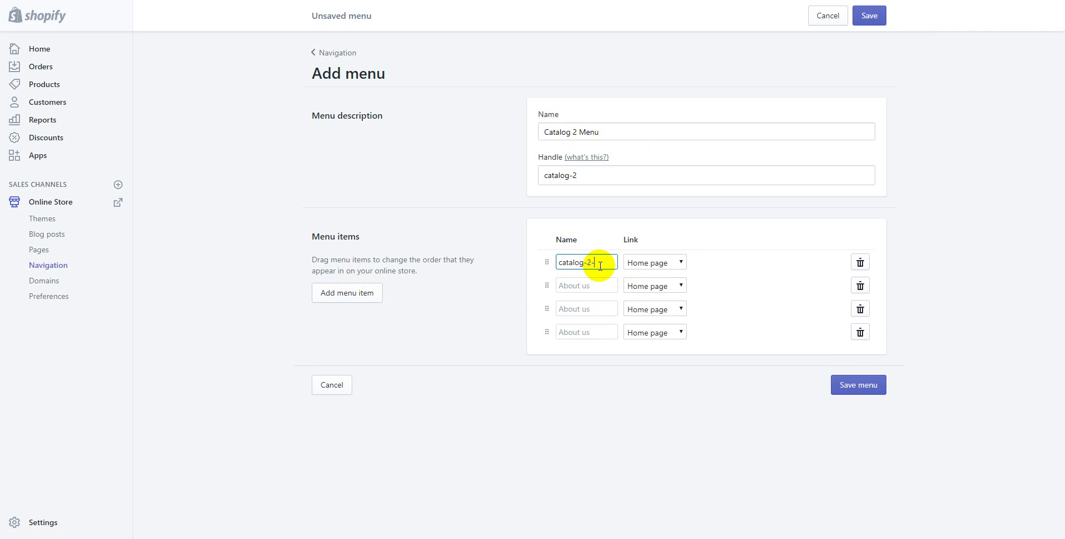
Copy the name "catalog-2-1" into the three blank menu items below it
{"action": "key", "text": "ctrl+a"}
{"action": "key", "text": "ctrl+c"}
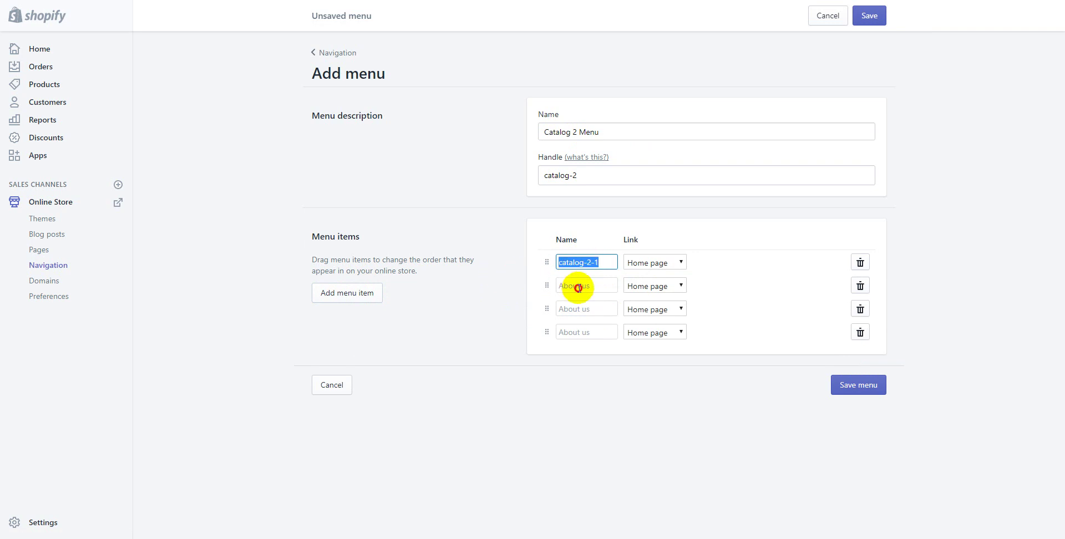
{"action": "left_click", "coordinate": [578, 285]}
{"action": "key", "text": "ctrl+v"}
{"action": "left_click", "coordinate": [579, 304]}
{"action": "key", "text": "ctrl+v"}
{"action": "left_click", "coordinate": [583, 333]}
{"action": "key", "text": "ctrl+v"}
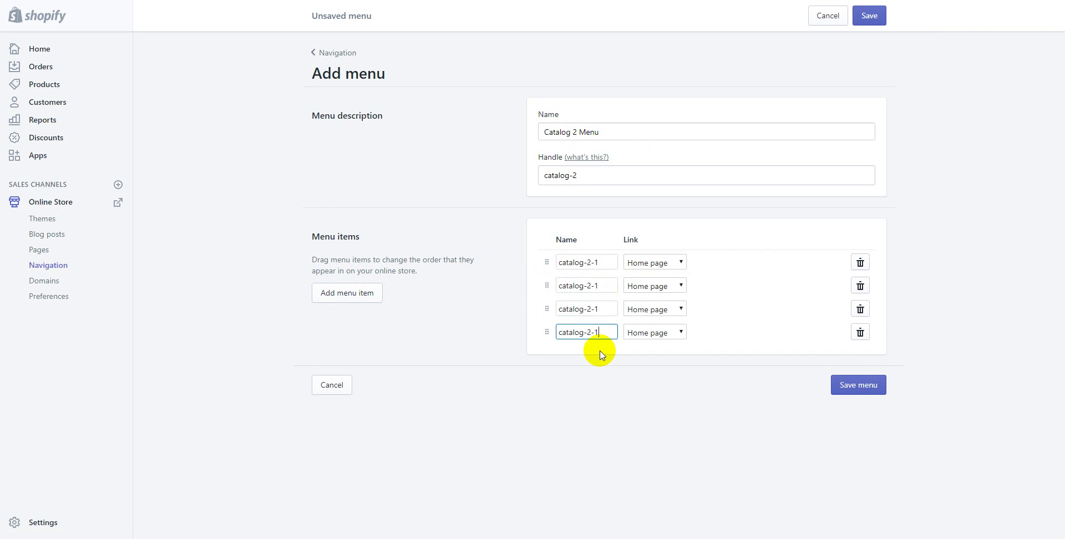
Rename the second, third and fourth items to "catalog-2-2", "catalog-2-3" and "catalog-2-4", and save the menu
{"action": "left_click", "coordinate": [595, 284]}
{"action": "type", "text": "2"}
{"action": "double_click", "coordinate": [595, 309]}
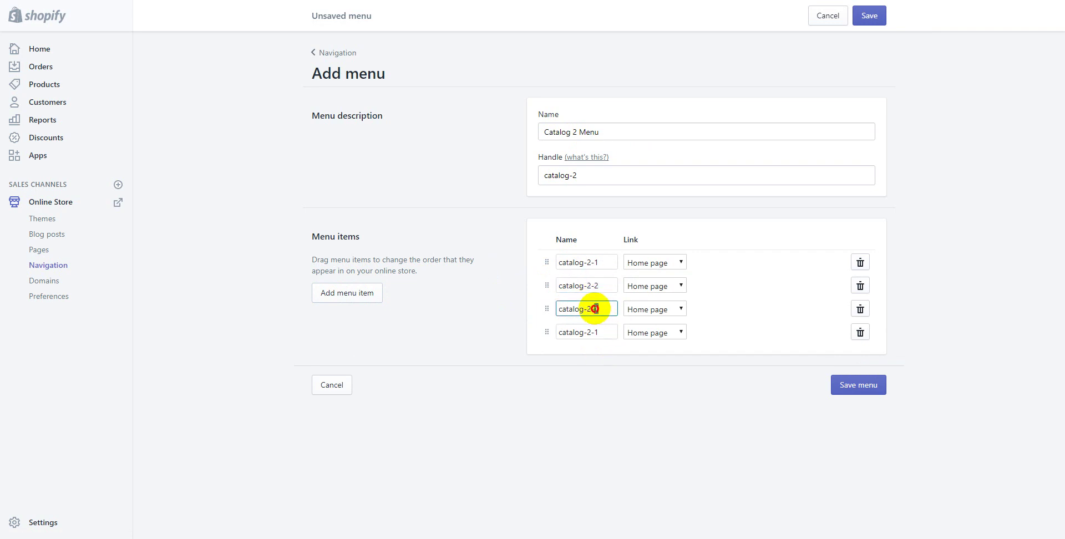
{"action": "type", "text": "3"}
{"action": "double_click", "coordinate": [595, 332]}
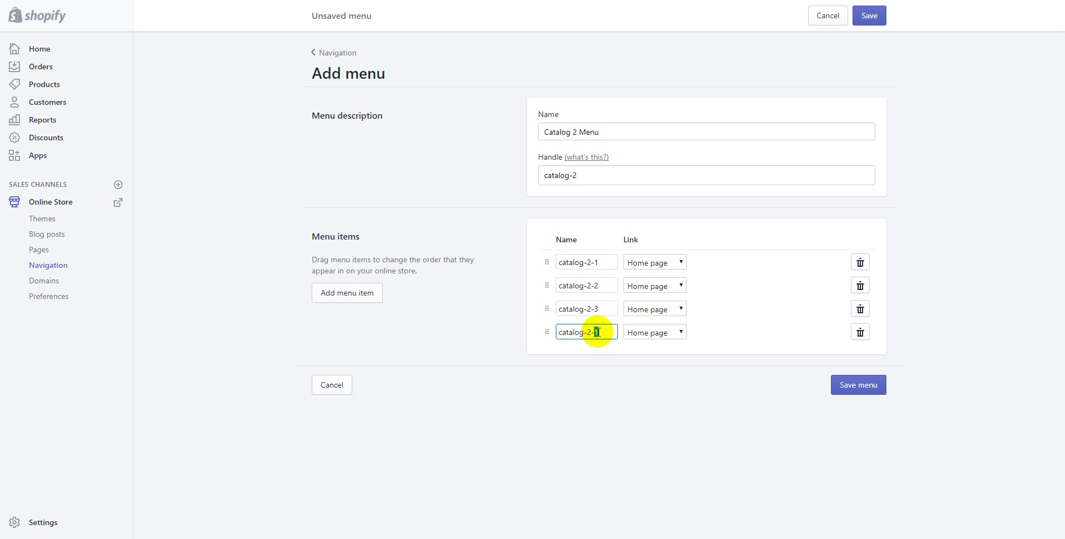
{"action": "type", "text": "4"}
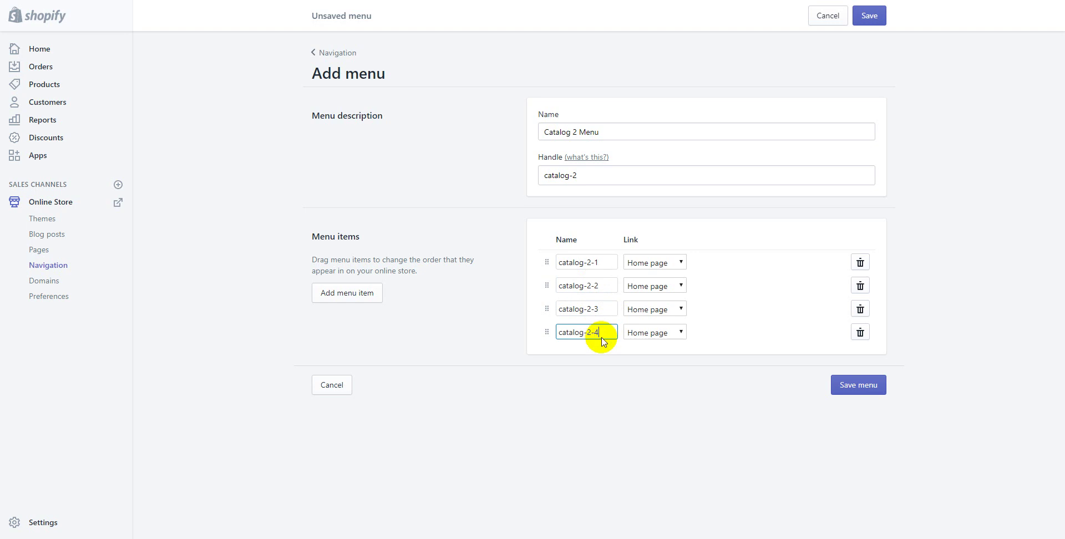
{"action": "left_click", "coordinate": [868, 393]}
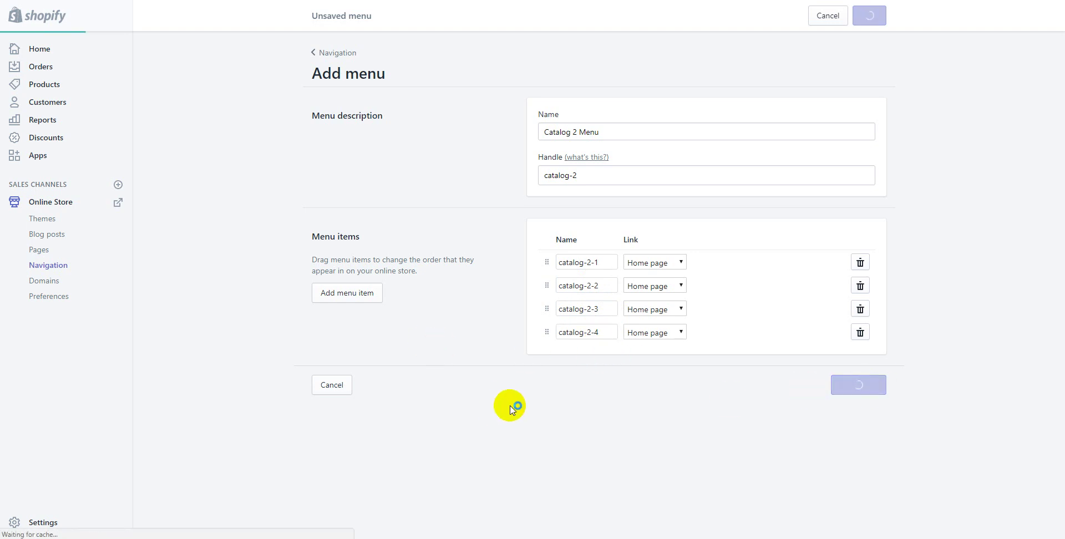
Add another navigation menu with the handle "catalog-3" and the name "Catalog 3 Menu"
{"action": "left_click", "coordinate": [582, 179]}
{"action": "left_click_drag", "start_coordinate": [586, 176], "coordinate": [503, 178]}
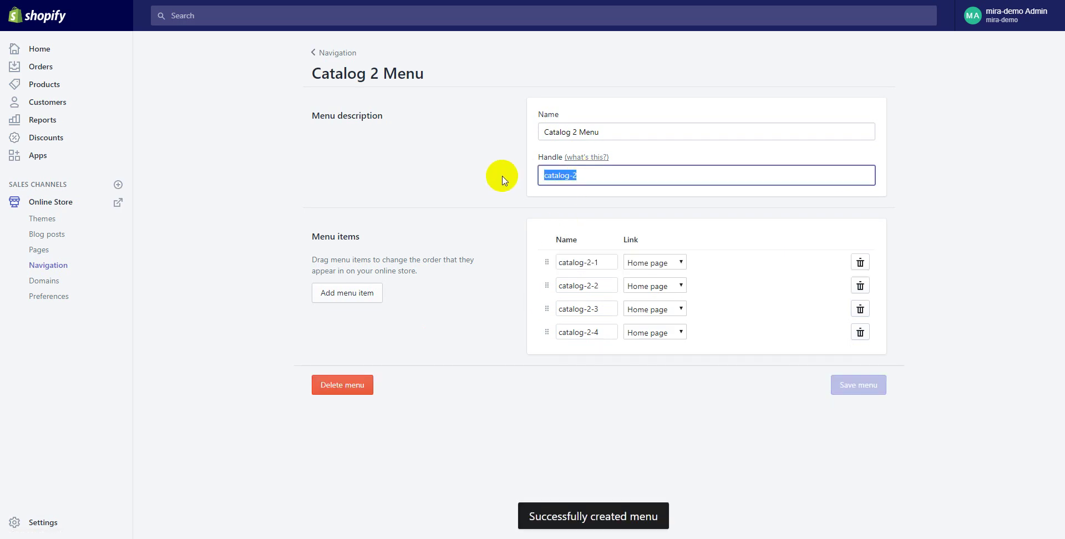
{"action": "left_click", "coordinate": [50, 266]}
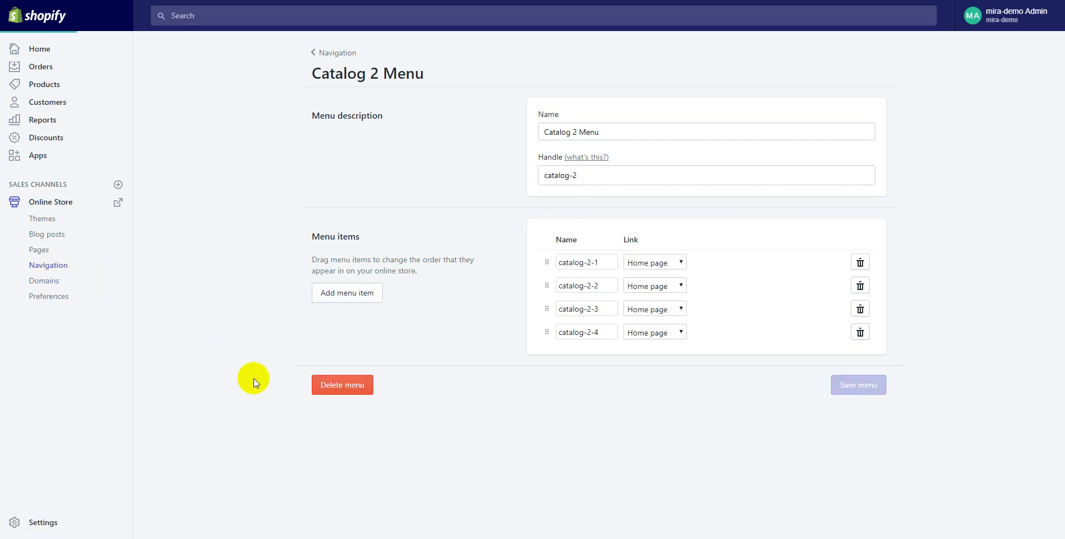
{"action": "left_click", "coordinate": [865, 82]}
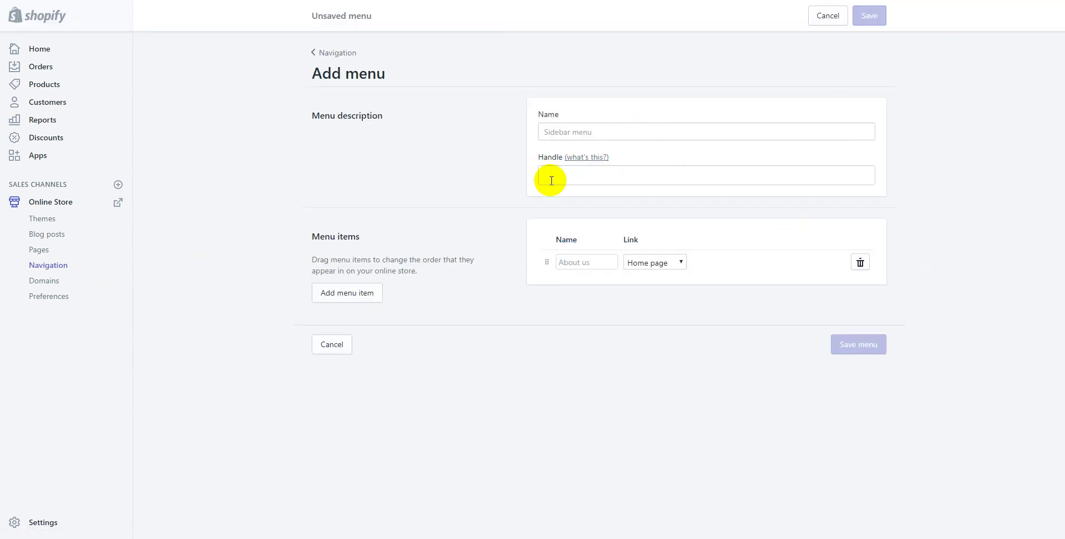
{"action": "left_click", "coordinate": [577, 177]}
{"action": "key", "text": "ctrl+v"}
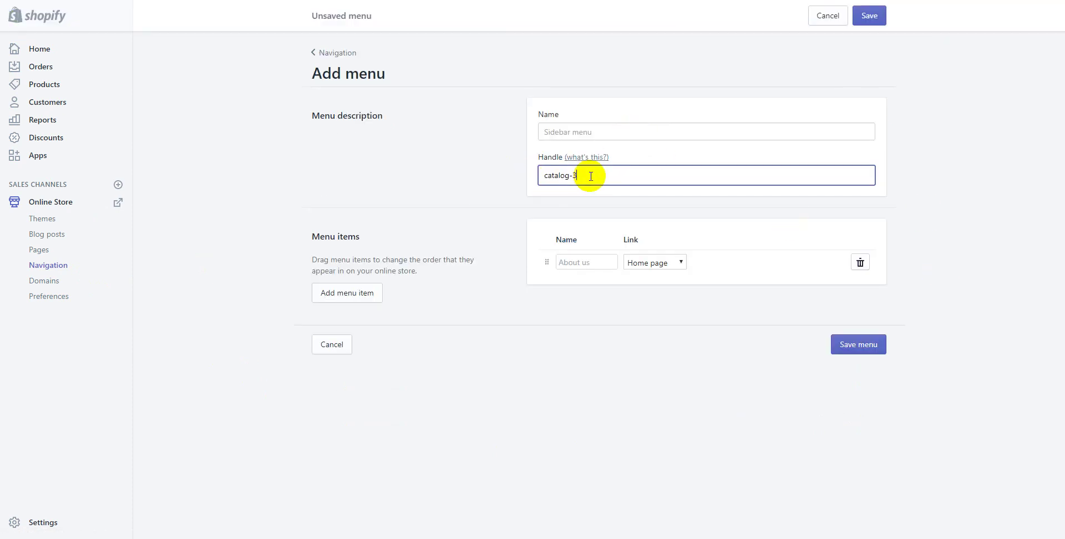
{"action": "left_click", "coordinate": [571, 132]}
{"action": "key", "text": "ctrl+v"}
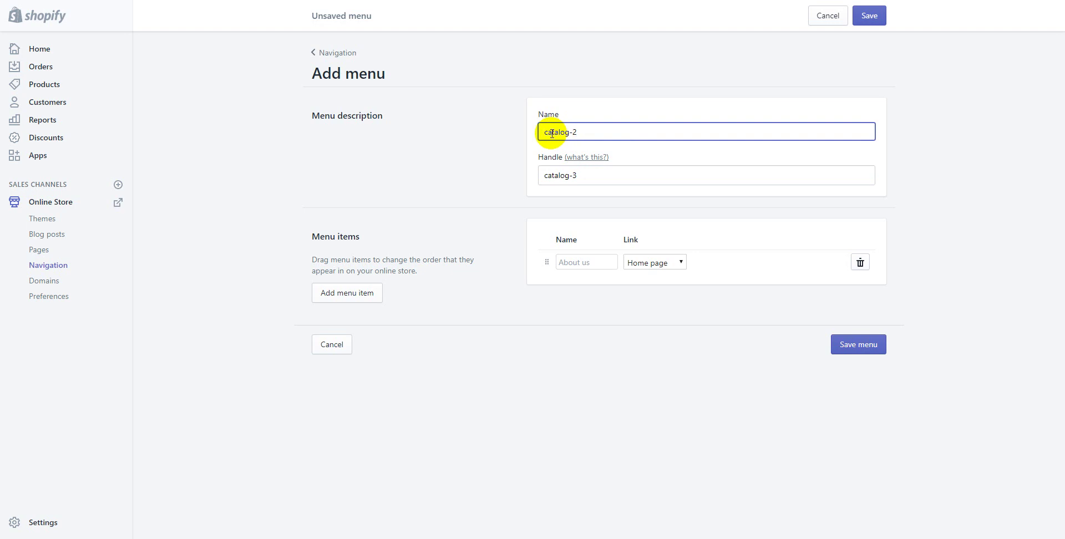
{"action": "left_click_drag", "start_coordinate": [548, 132], "coordinate": [584, 134]}
{"action": "type", "text": "C"}
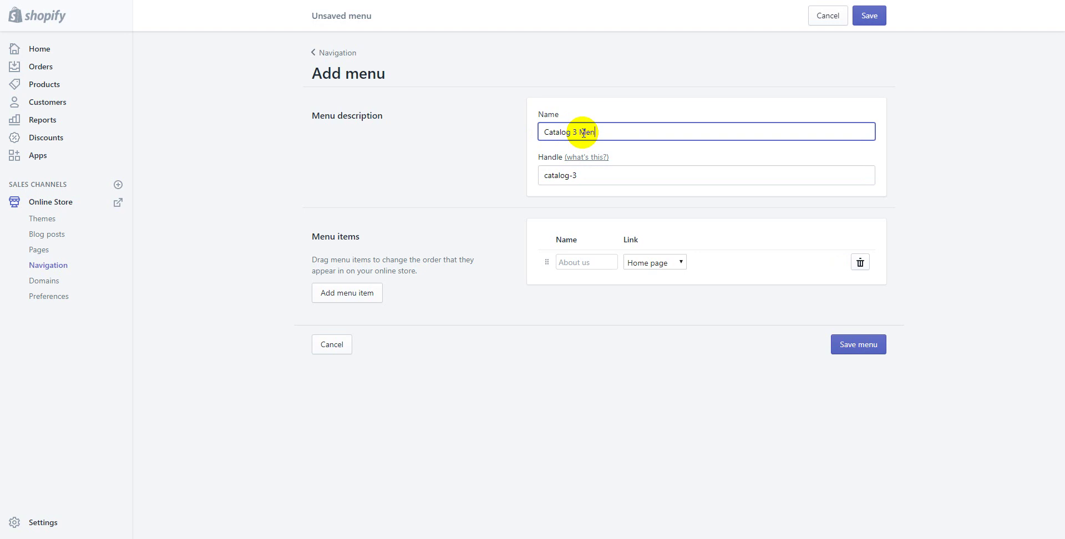
Name the first item of the Catalog 3 menu "catalog-3-1" and add two more blank items
{"action": "left_click", "coordinate": [571, 262]}
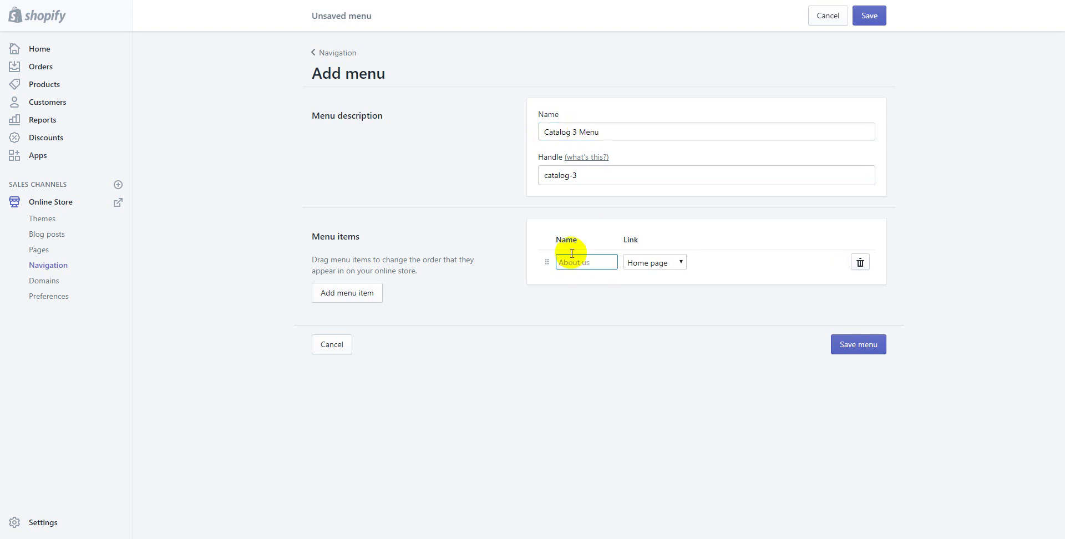
{"action": "key", "text": "ctrl+v"}
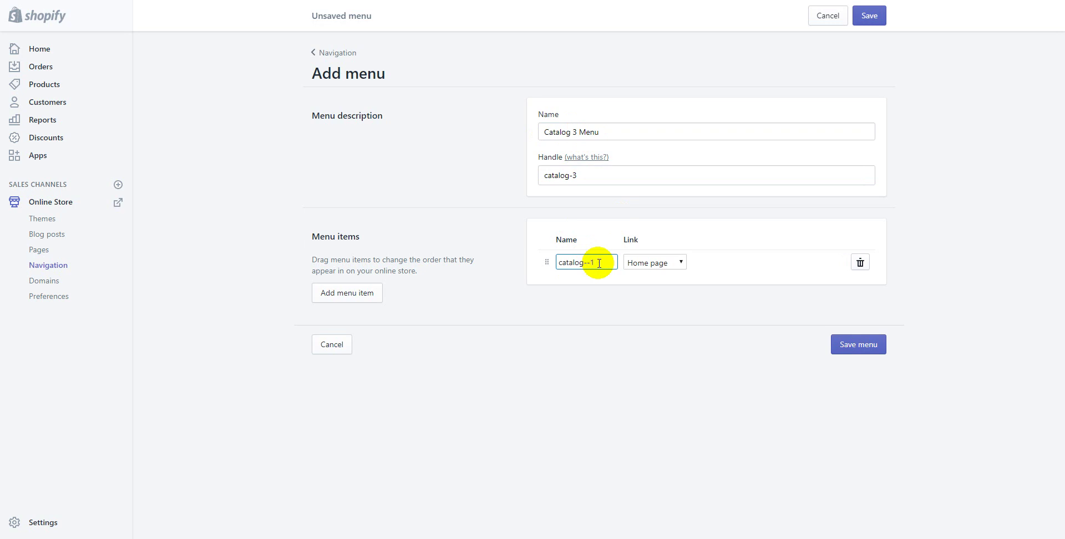
{"action": "left_click", "coordinate": [345, 300]}
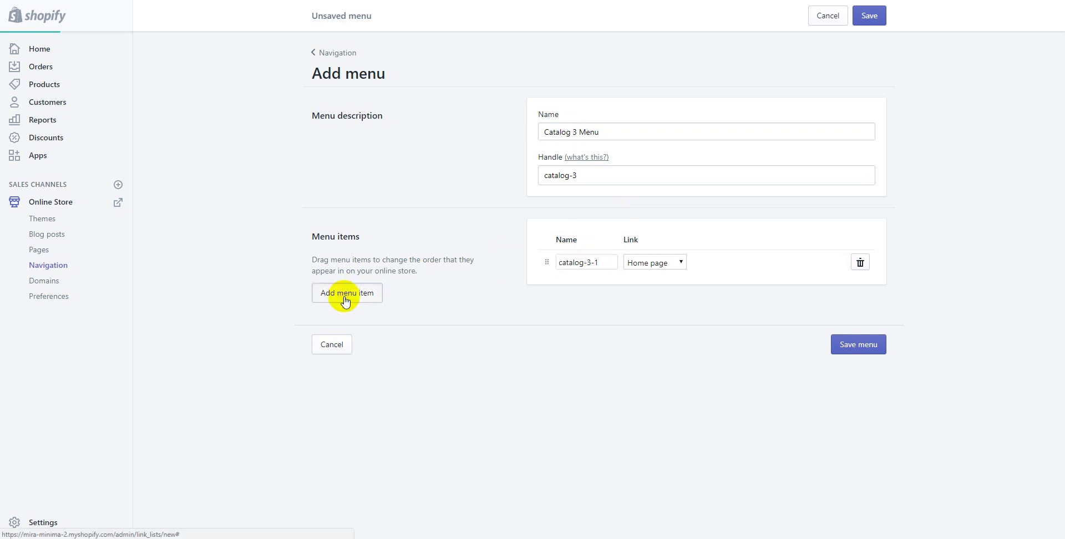
{"action": "left_click", "coordinate": [345, 299]}
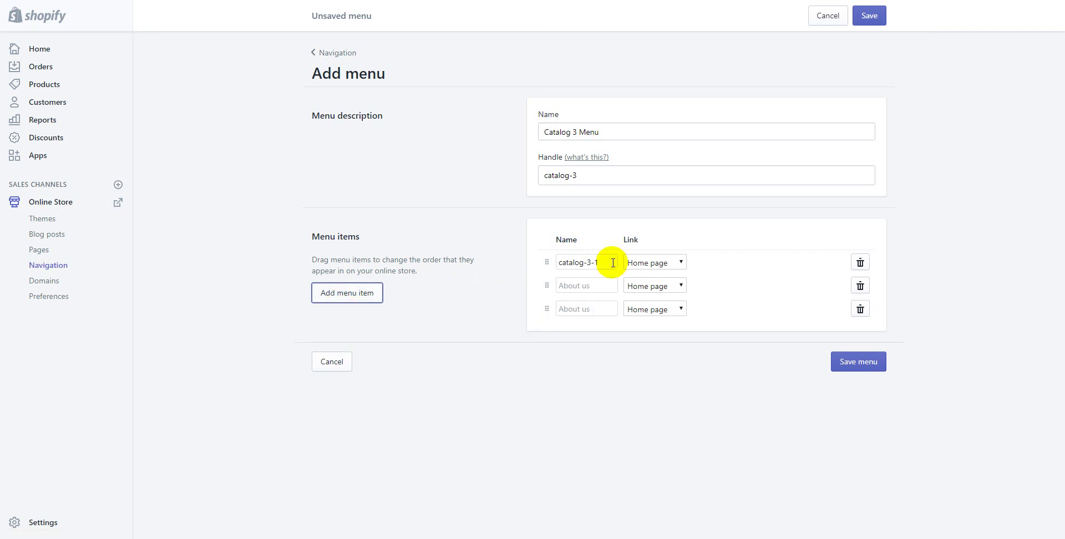
Copy the name "catalog-3-1" into the two blank menu items and into a newly added fourth item
{"action": "left_click_drag", "start_coordinate": [614, 262], "coordinate": [483, 268]}
{"action": "key", "text": "ctrl+c"}
{"action": "left_click", "coordinate": [567, 285]}
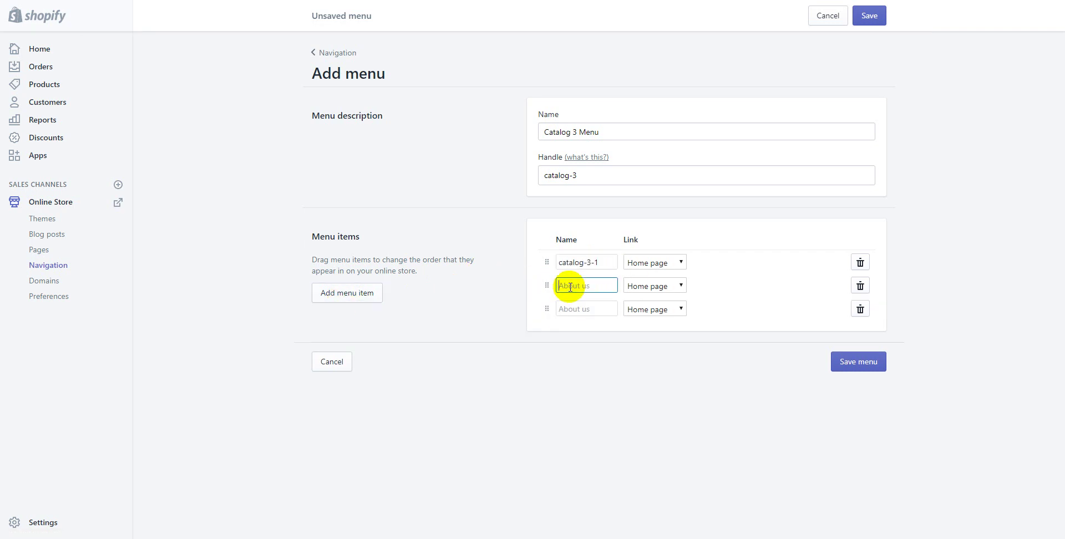
{"action": "key", "text": "ctrl+v"}
{"action": "left_click", "coordinate": [575, 312]}
{"action": "key", "text": "ctrl+v"}
{"action": "left_click", "coordinate": [355, 300]}
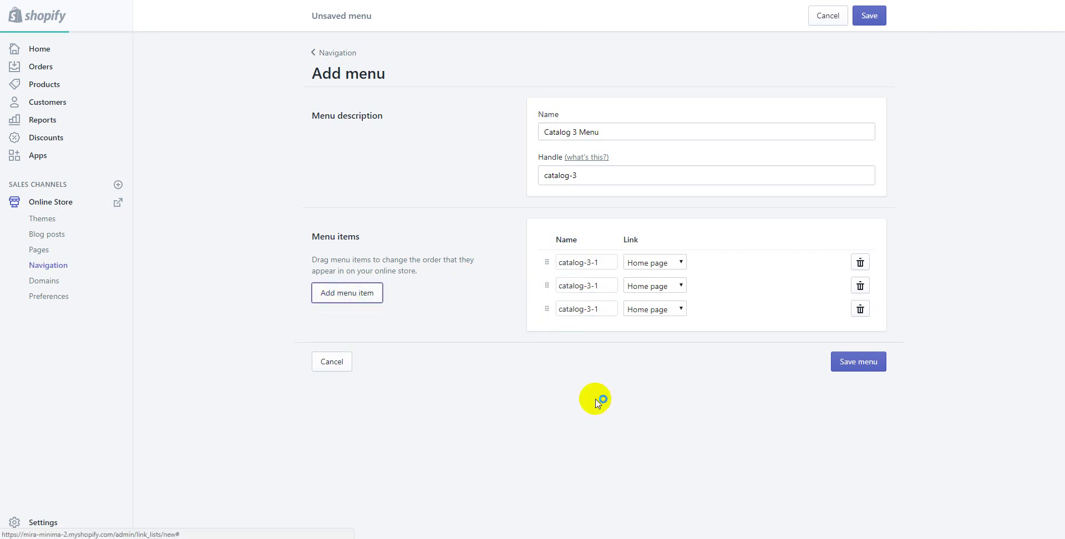
{"action": "left_click", "coordinate": [585, 332]}
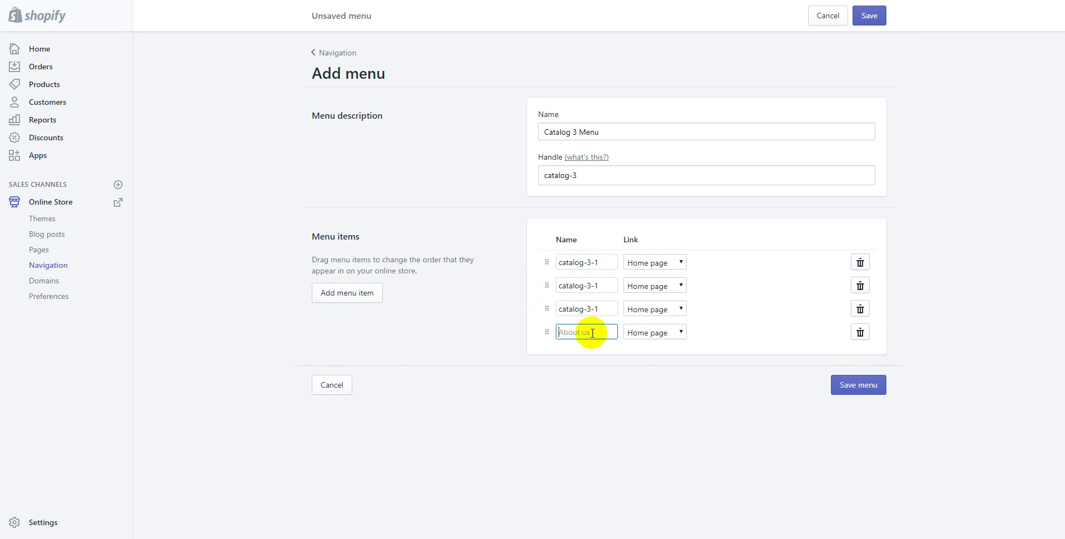
{"action": "key", "text": "ctrl+v"}
Rename the second, third and fourth items to "catalog-3-2", "catalog-3-3" and "catalog-3-4", and save the menu
{"action": "left_click", "coordinate": [597, 282]}
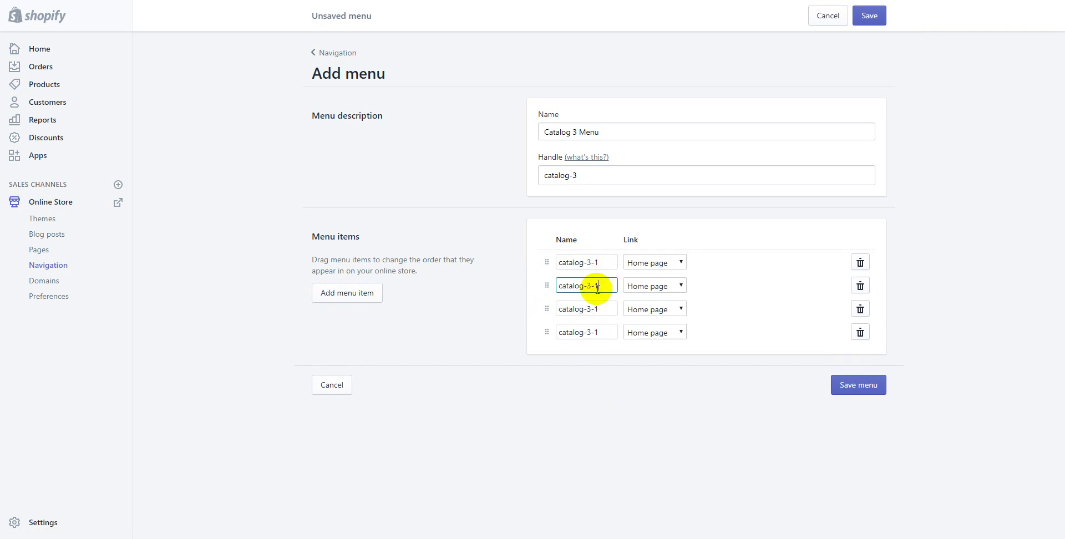
{"action": "type", "text": "2"}
{"action": "key", "text": "BackSpace"}
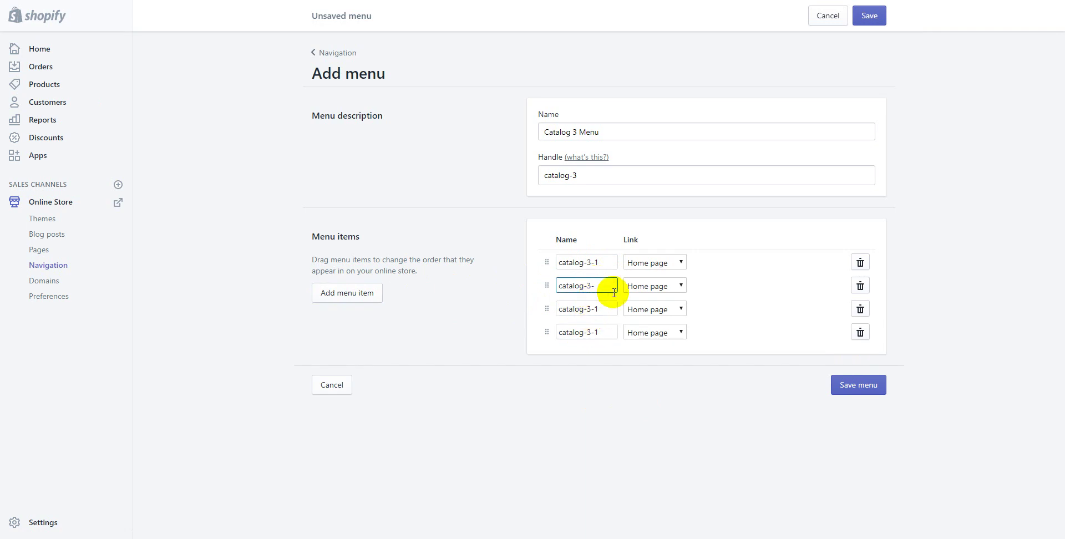
{"action": "left_click", "coordinate": [595, 309]}
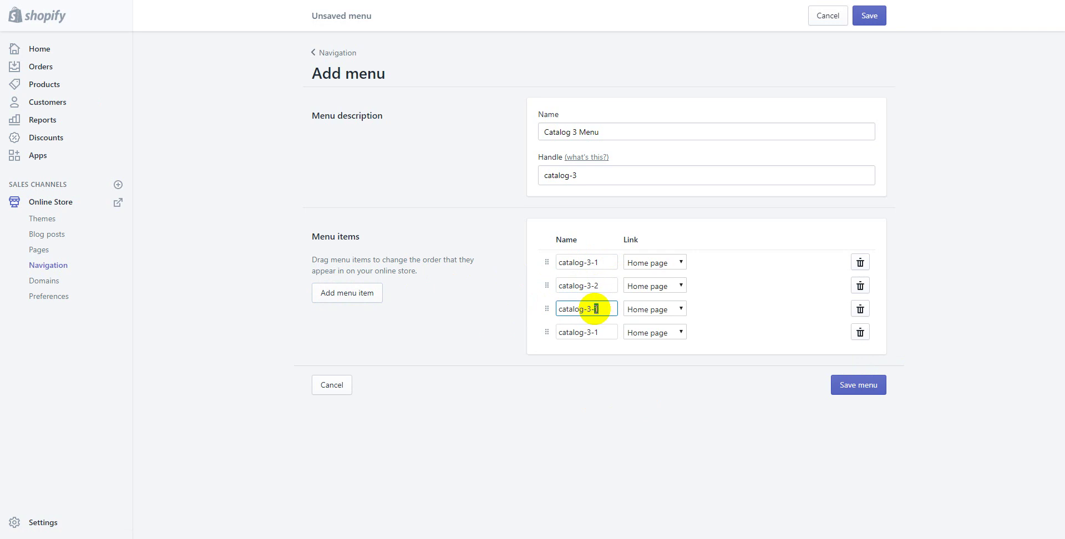
{"action": "left_click", "coordinate": [599, 333]}
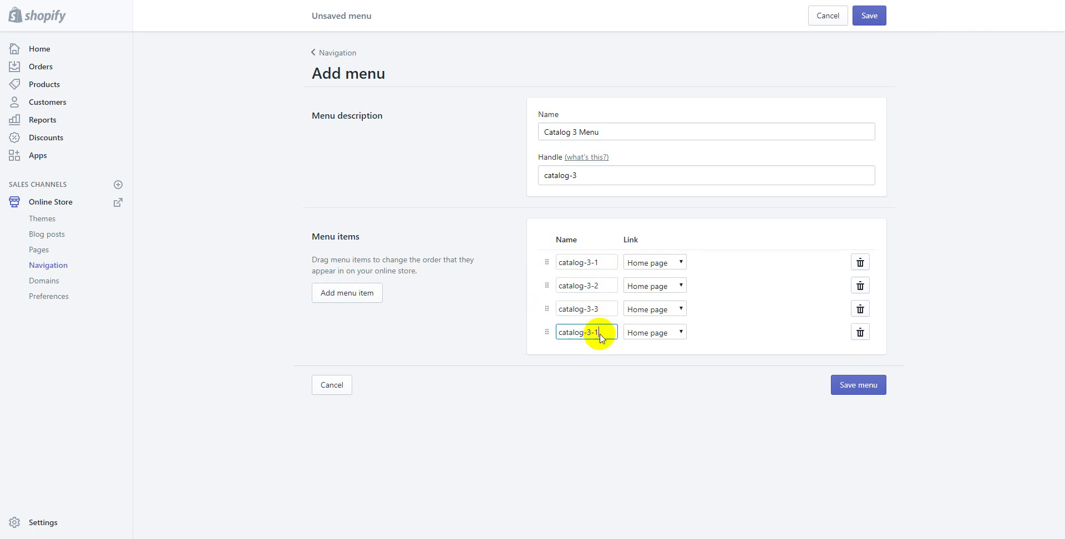
{"action": "type", "text": "catalog-3-4"}
{"action": "left_click", "coordinate": [876, 386]}
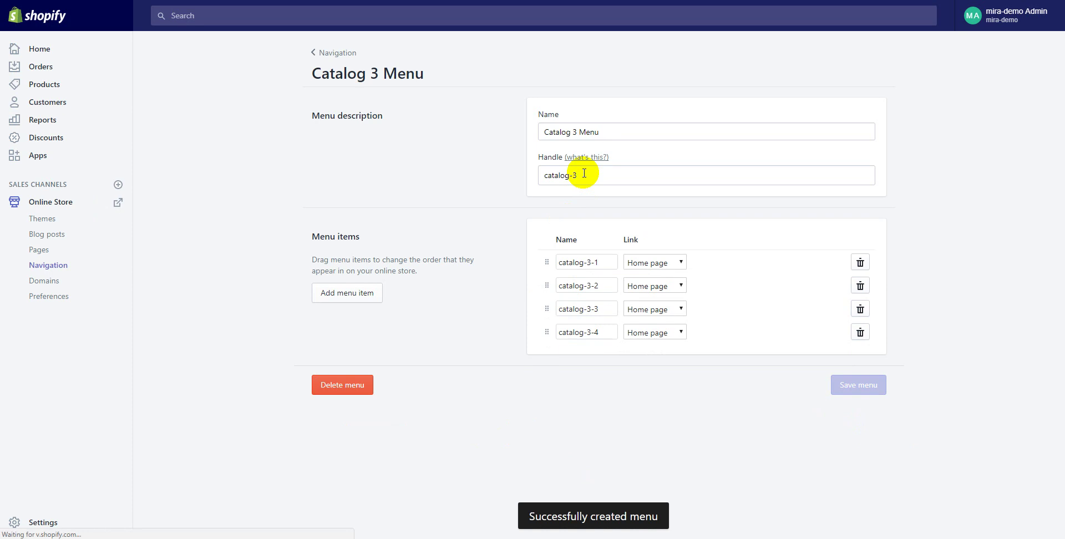
Add another navigation menu with the name "Catalog 4 Menu" and the handle "catalog-4"
{"action": "left_click_drag", "start_coordinate": [584, 173], "coordinate": [530, 173]}
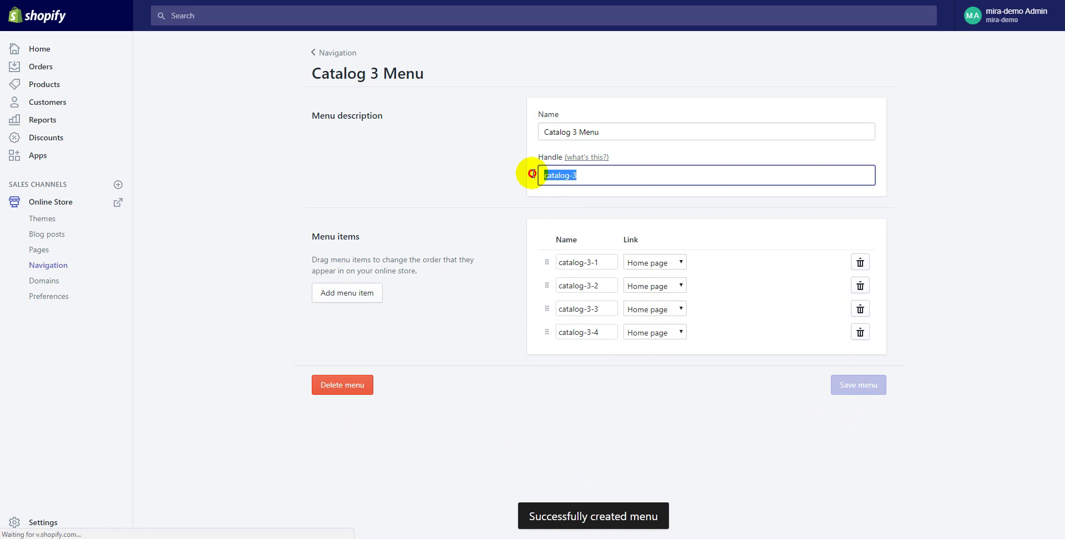
{"action": "left_click", "coordinate": [57, 271]}
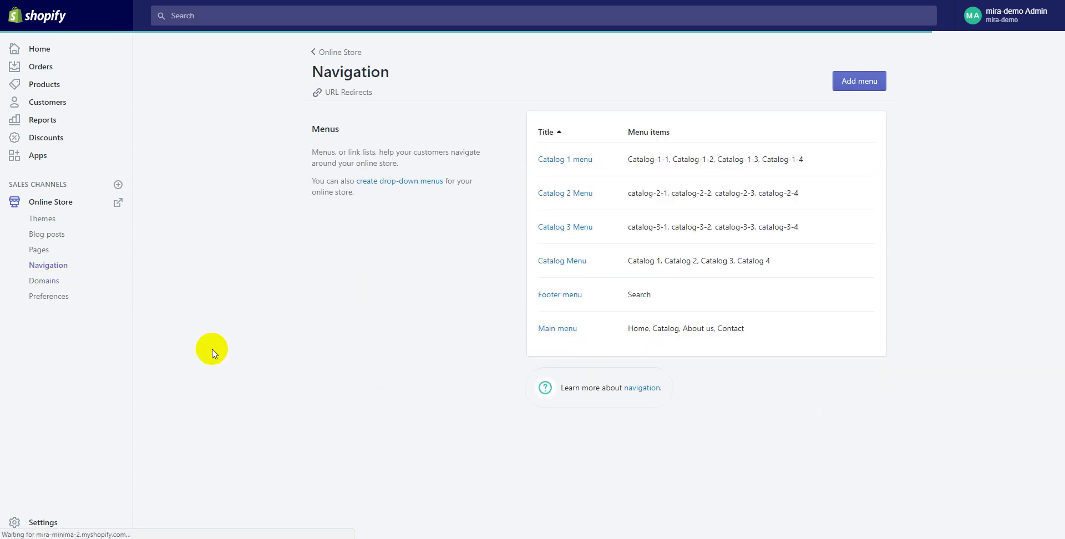
{"action": "left_click", "coordinate": [868, 90]}
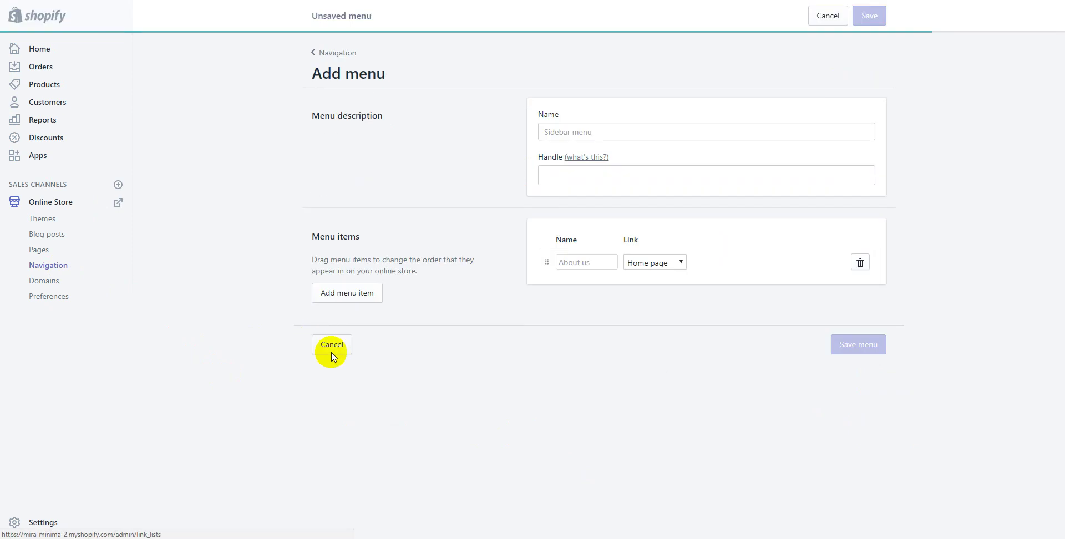
{"action": "left_click", "coordinate": [560, 136]}
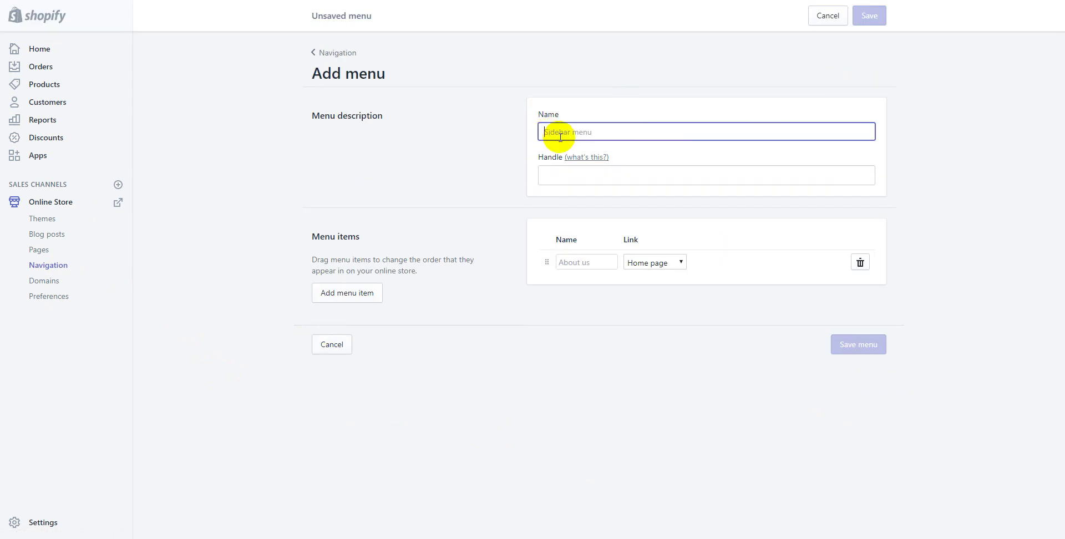
{"action": "left_click", "coordinate": [561, 166]}
{"action": "type", "text": "catalog-3"}
{"action": "left_click", "coordinate": [560, 131]}
{"action": "key", "text": "ctrl+v"}
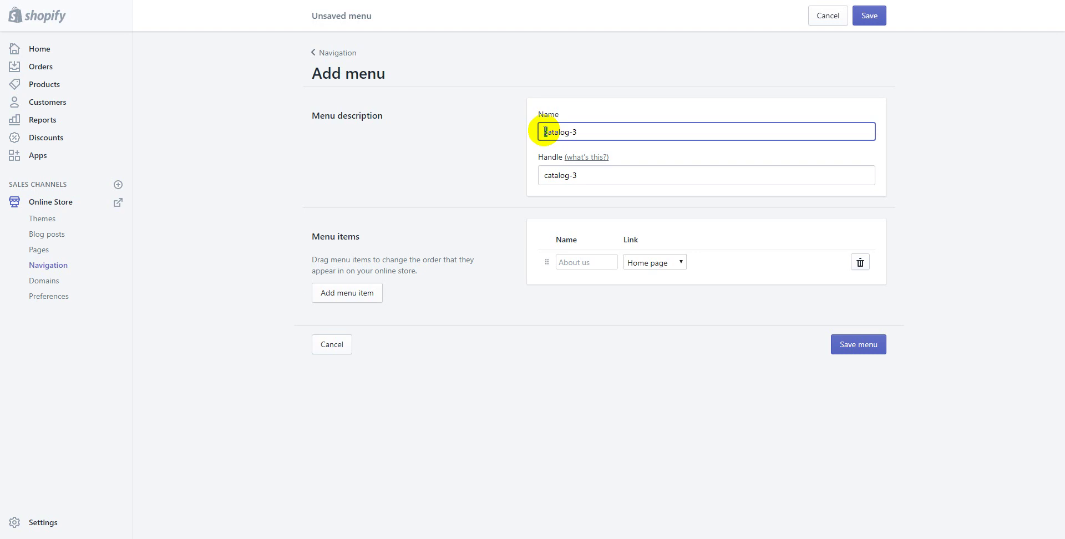
{"action": "key", "text": "Delete"}
{"action": "type", "text": "C"}
{"action": "left_click", "coordinate": [577, 131]}
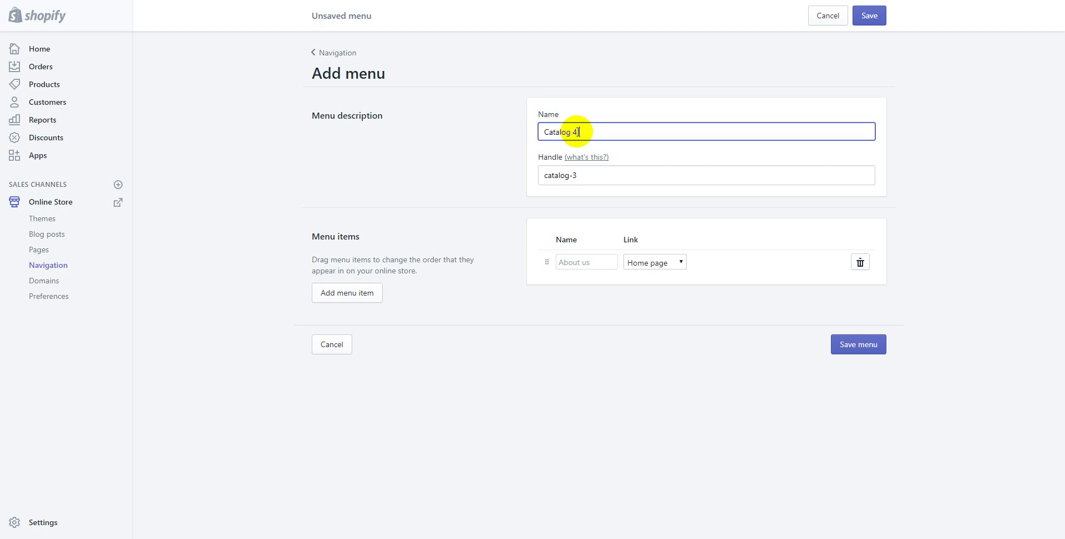
{"action": "left_click", "coordinate": [574, 174]}
{"action": "type", "text": "4"}
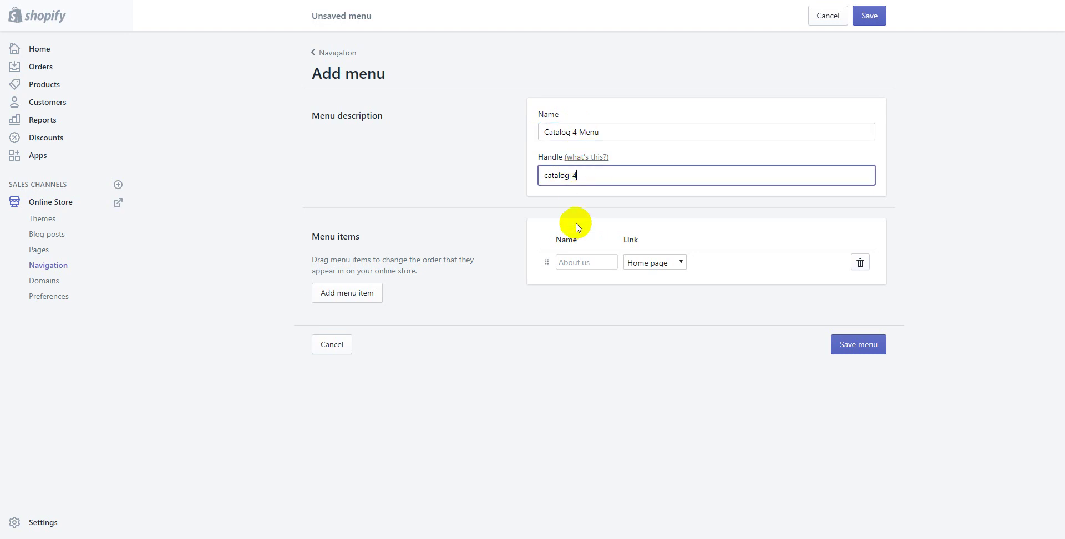
Add three more blank items to the Catalog 4 menu and name the first item "catalog-4-1"
{"action": "left_click", "coordinate": [361, 291]}
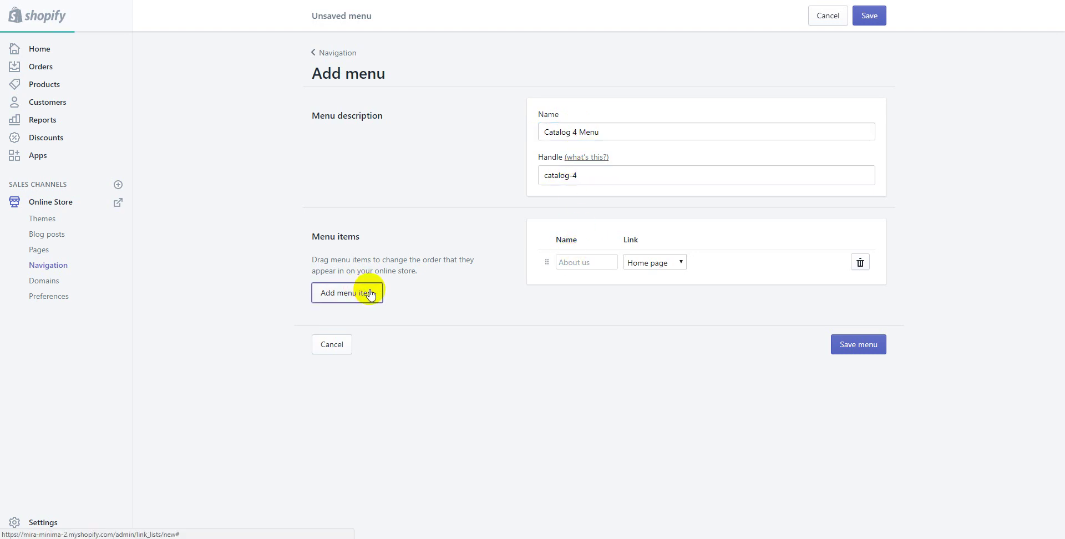
{"action": "left_click", "coordinate": [370, 294]}
{"action": "left_click", "coordinate": [370, 294]}
{"action": "left_click", "coordinate": [370, 294]}
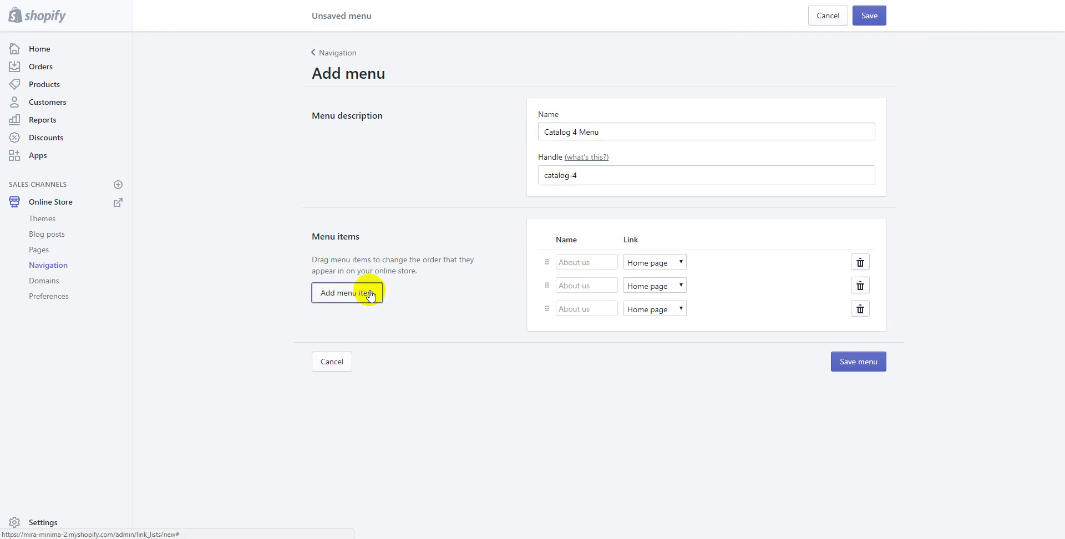
{"action": "left_click", "coordinate": [586, 263]}
{"action": "key", "text": "ctrl+v"}
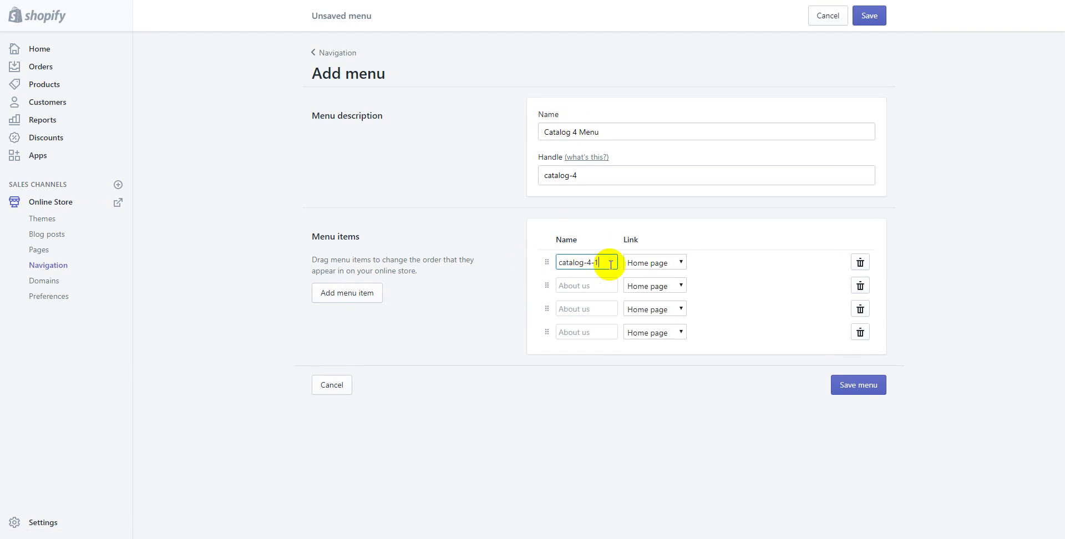
Copy the name "catalog-4-1" into the three blank menu items below it
{"action": "key", "text": "ctrl+a"}
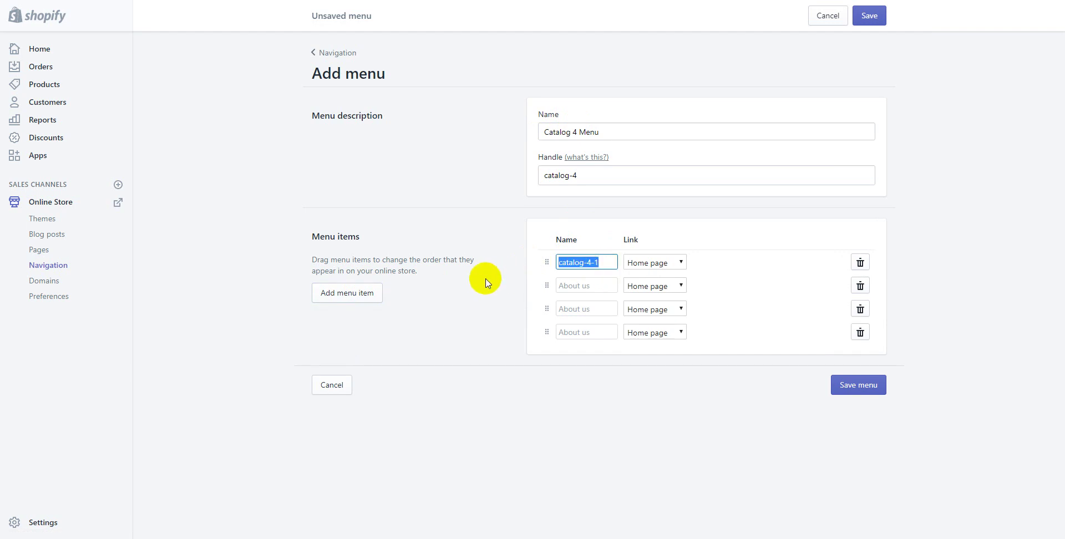
{"action": "left_click", "coordinate": [572, 289]}
{"action": "key", "text": "ctrl+v"}
{"action": "left_click", "coordinate": [577, 309]}
{"action": "key", "text": "ctrl+v"}
{"action": "left_click", "coordinate": [580, 332]}
{"action": "key", "text": "ctrl+v"}
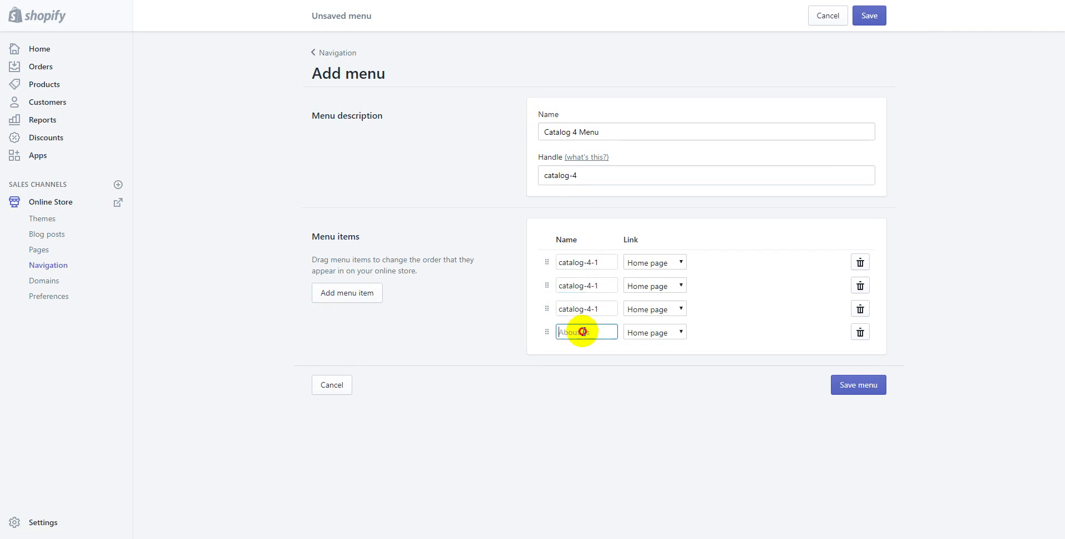
Rename the second, third and fourth items to "catalog-4-2", "catalog-4-3" and "catalog-4-5", and save the menu
{"action": "double_click", "coordinate": [598, 288]}
{"action": "type", "text": "2"}
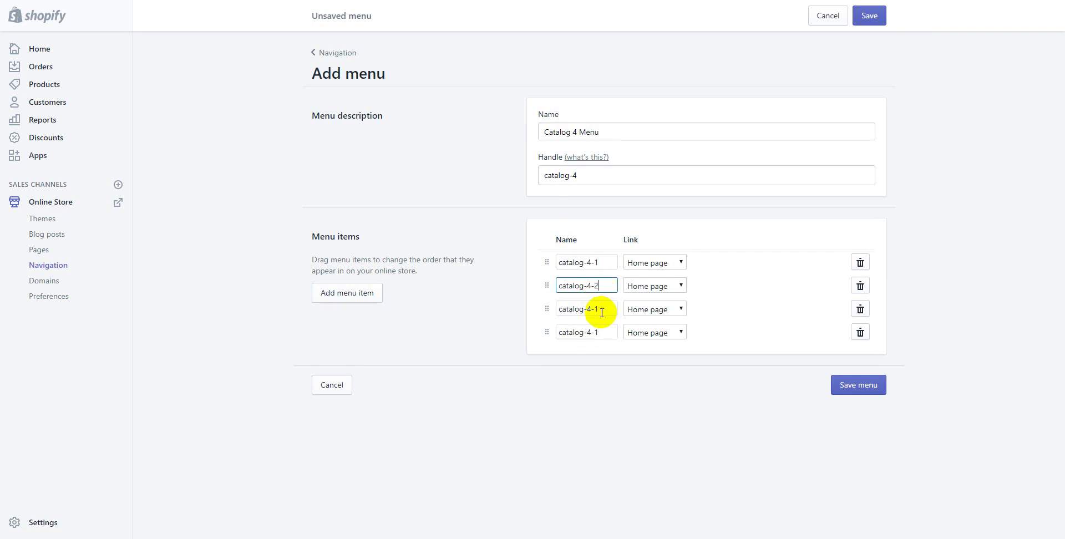
{"action": "double_click", "coordinate": [597, 309]}
{"action": "type", "text": "3"}
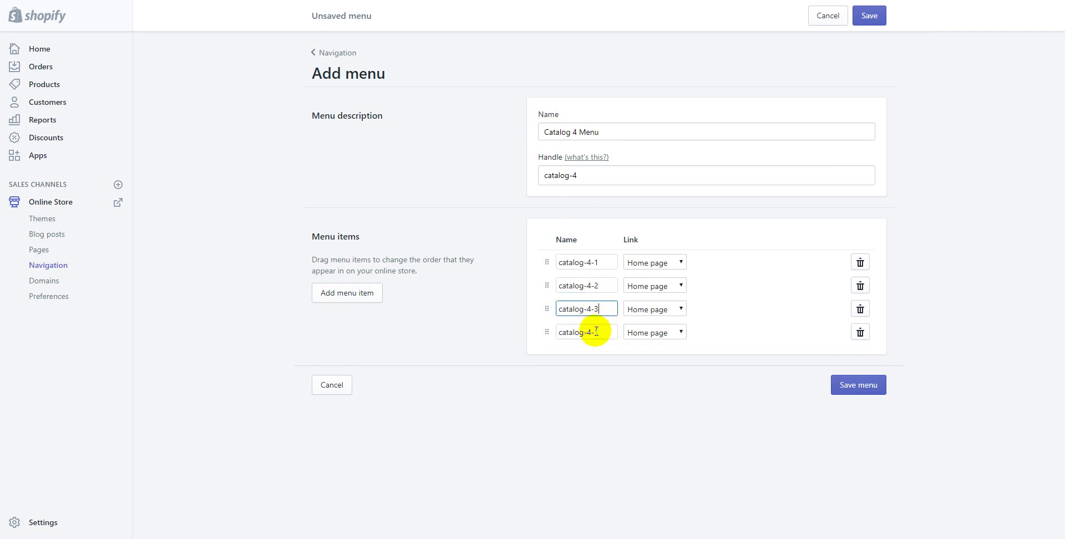
{"action": "left_click", "coordinate": [599, 332]}
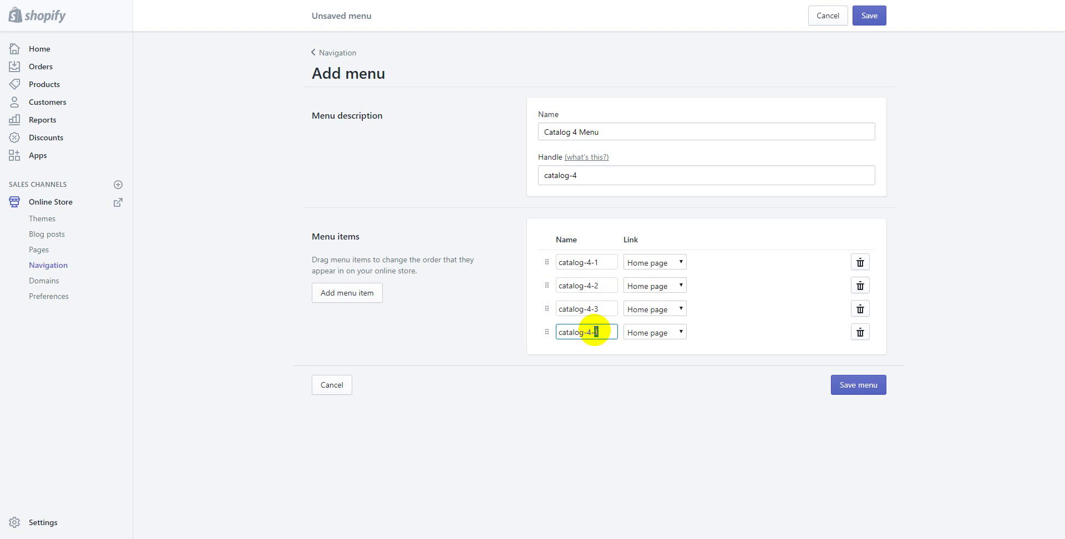
{"action": "type", "text": "5"}
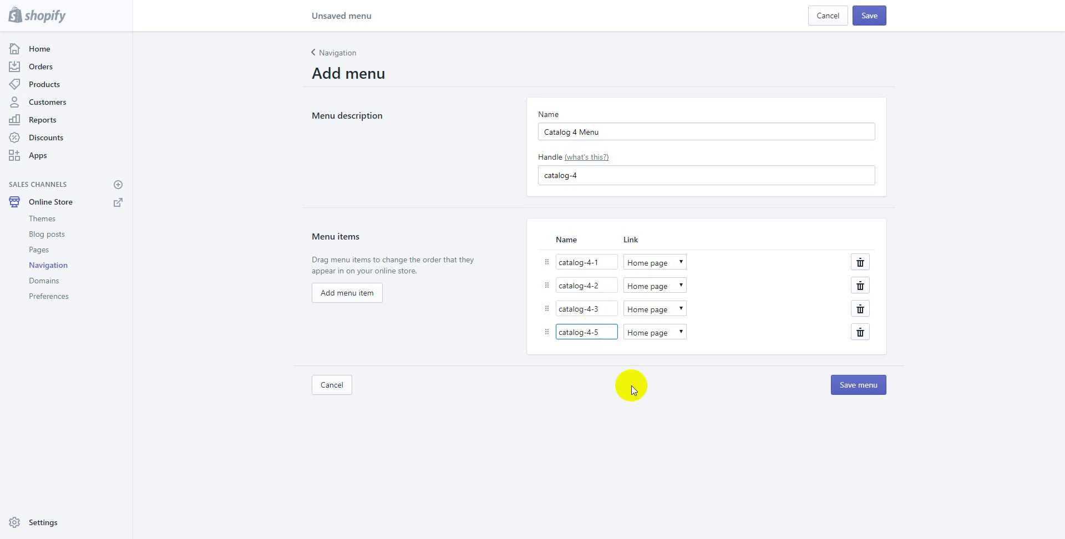
{"action": "left_click", "coordinate": [854, 388]}
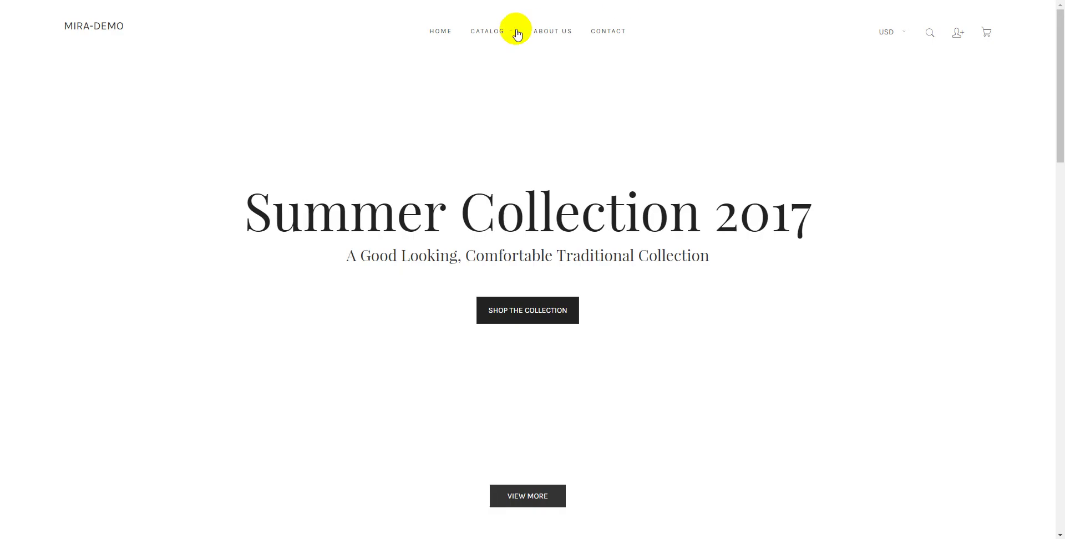
Check the Catalog megamenu on the storefront and highlight instruction 4 about megamenu images in the text editor notes
{"action": "mouse_move", "coordinate": [483, 34]}
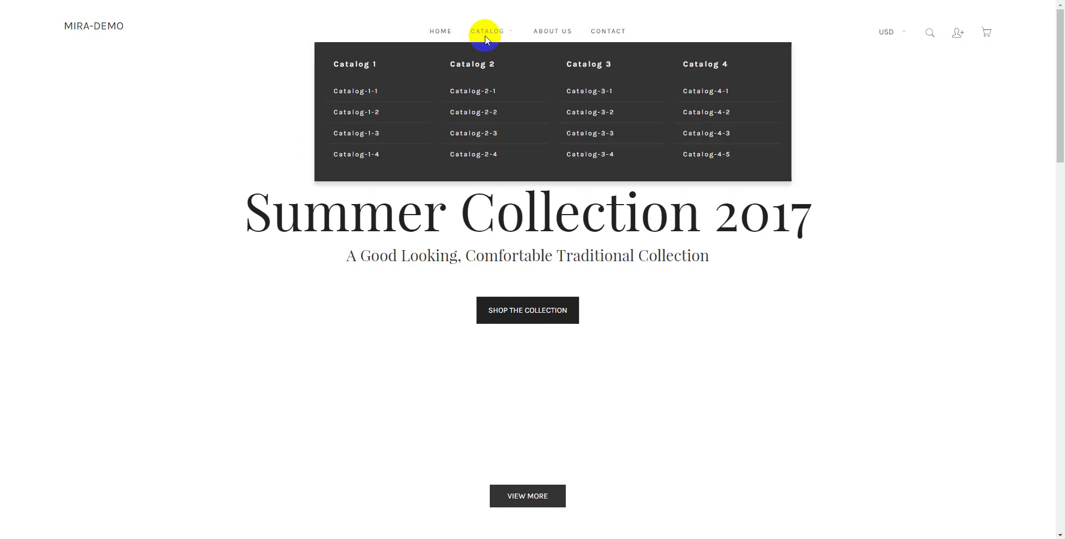
{"action": "left_click", "coordinate": [477, 72]}
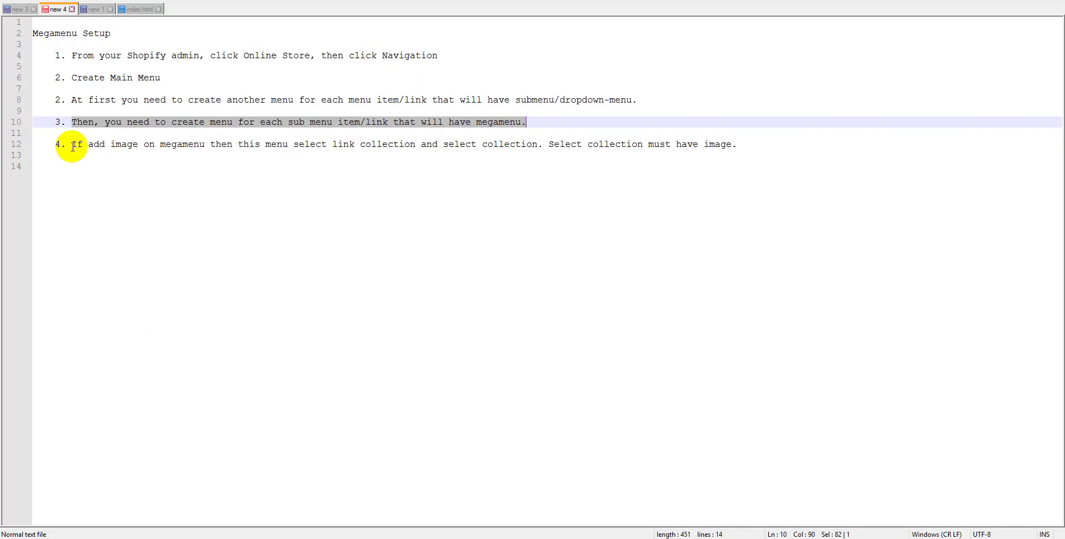
{"action": "left_click_drag", "start_coordinate": [72, 144], "coordinate": [737, 145]}
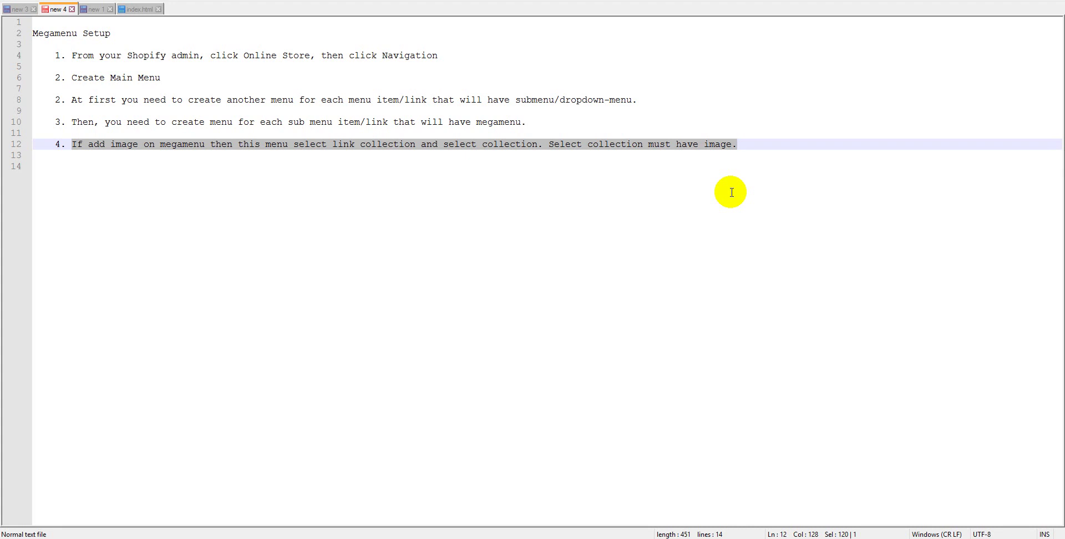
In the Shopify admin's Catalog Menu, rename the fourth item to "Featured" and set its link type to Collection
{"action": "left_click", "coordinate": [348, 537]}
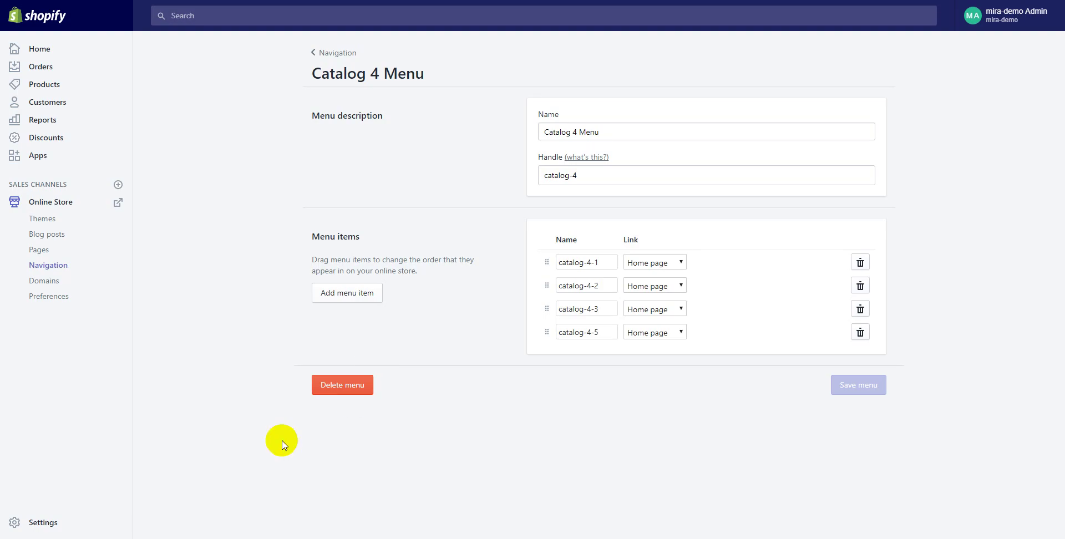
{"action": "left_click", "coordinate": [61, 269]}
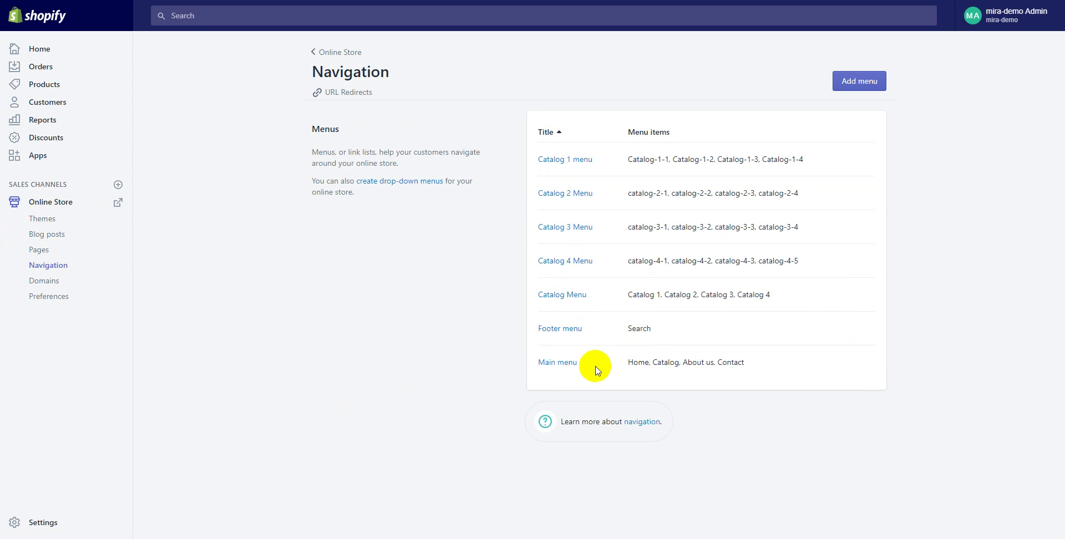
{"action": "left_click", "coordinate": [562, 296]}
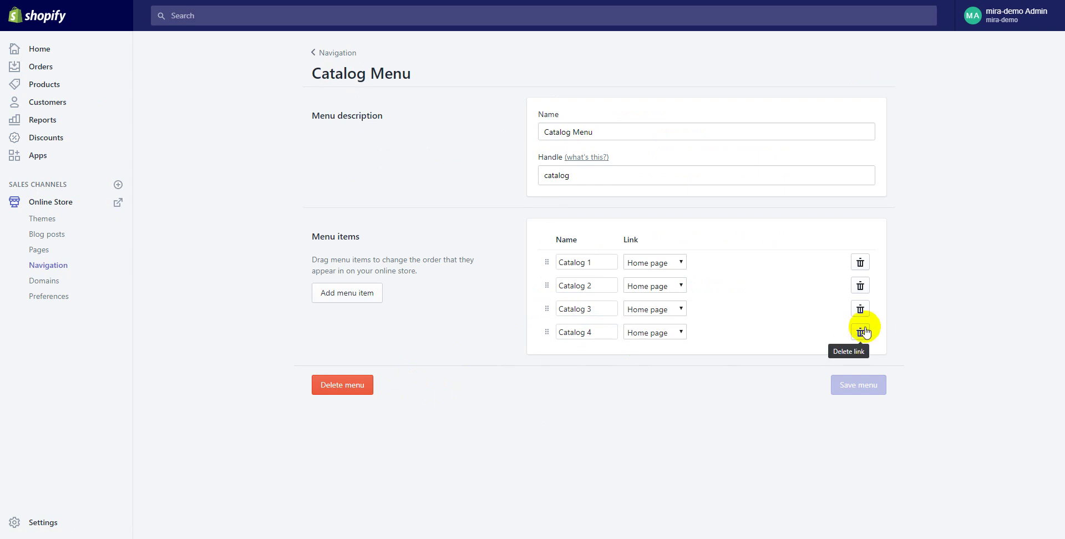
{"action": "left_click_drag", "start_coordinate": [593, 333], "coordinate": [546, 337]}
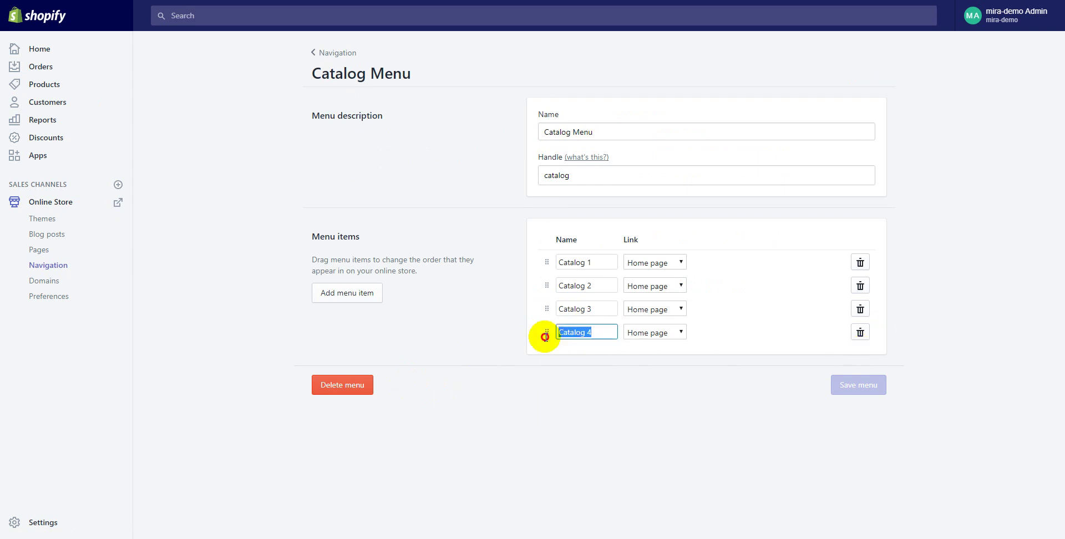
{"action": "type", "text": "Featured"}
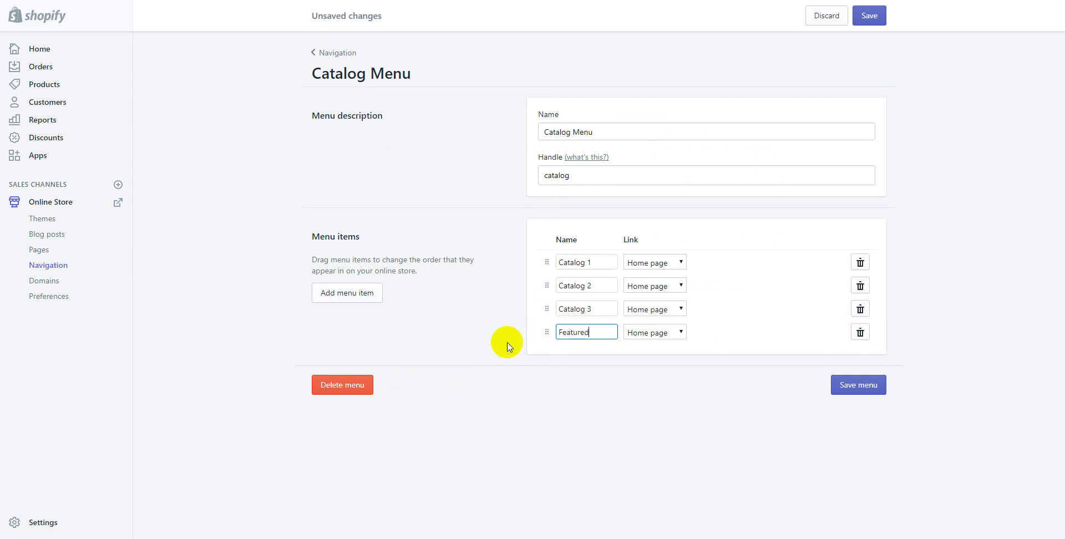
{"action": "left_click", "coordinate": [647, 332]}
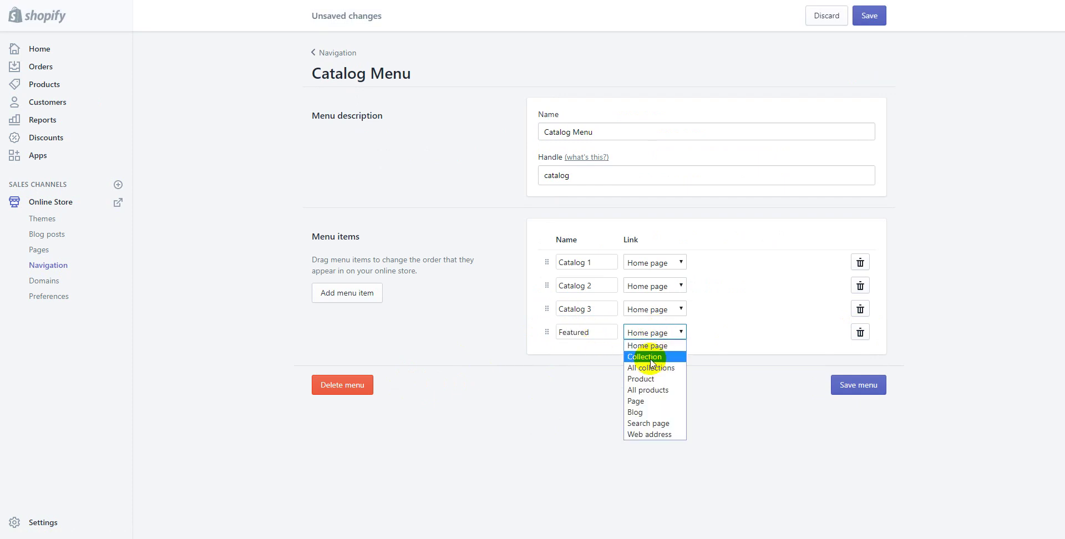
{"action": "left_click", "coordinate": [651, 359]}
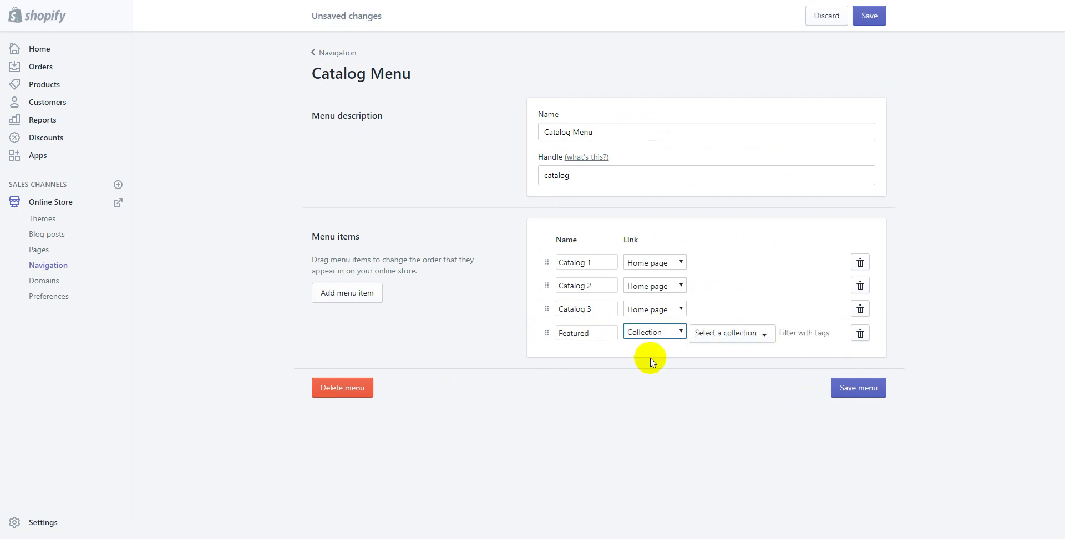
{"action": "left_click", "coordinate": [764, 336]}
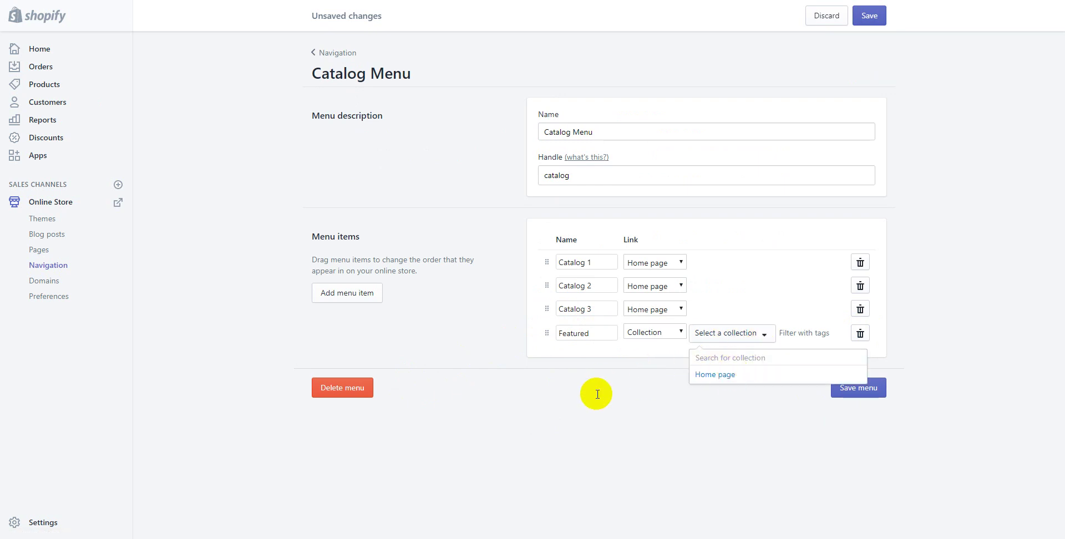
Start a new product collection titled "featured" with its products selected manually
{"action": "left_click", "coordinate": [46, 86]}
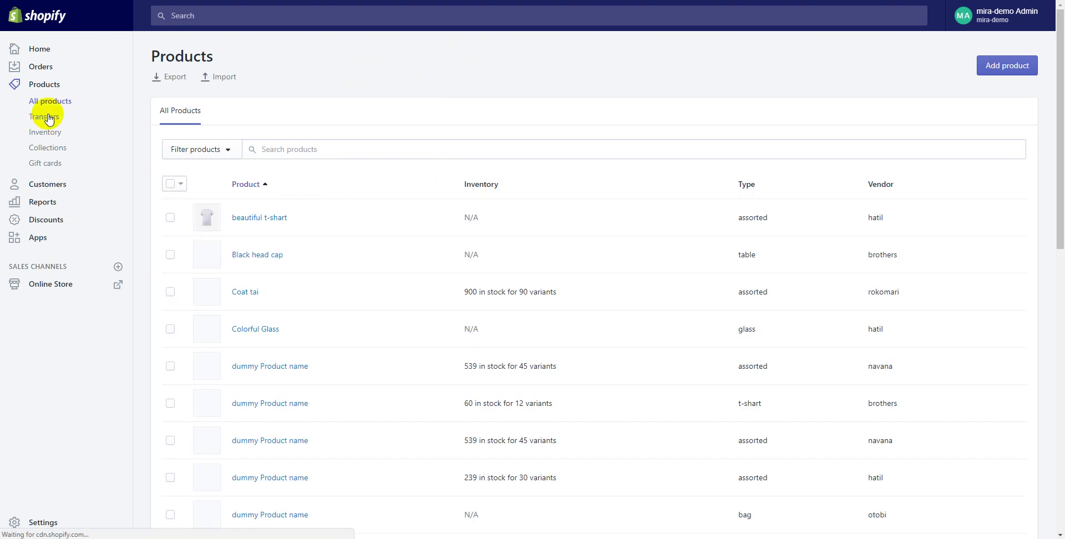
{"action": "left_click", "coordinate": [54, 153]}
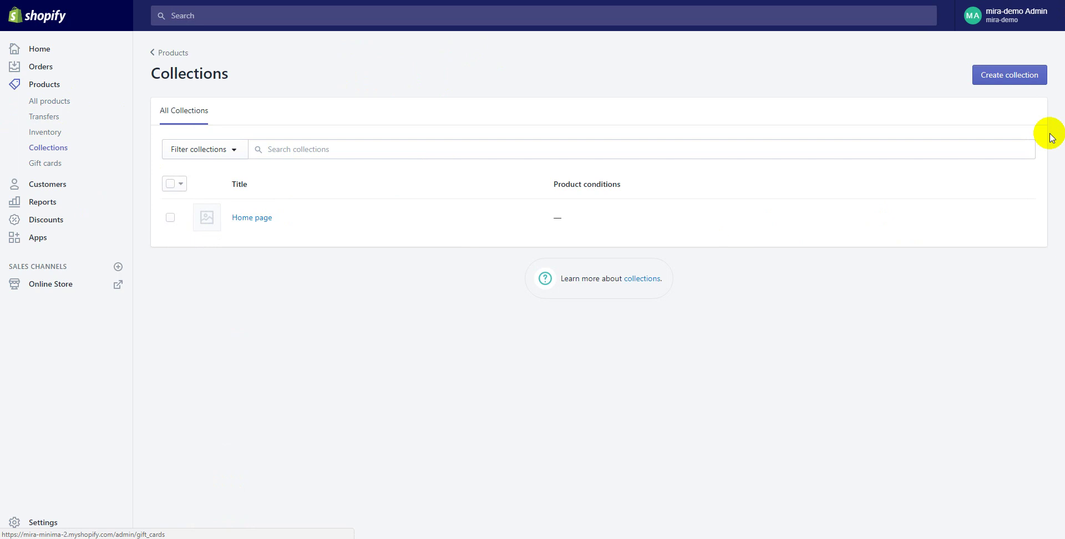
{"action": "left_click", "coordinate": [1020, 72]}
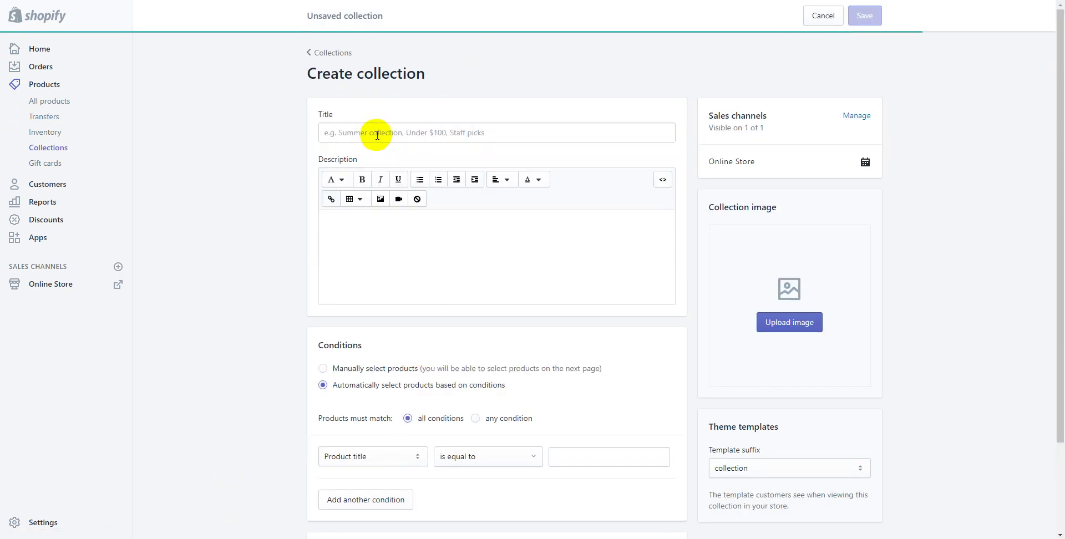
{"action": "left_click", "coordinate": [378, 134]}
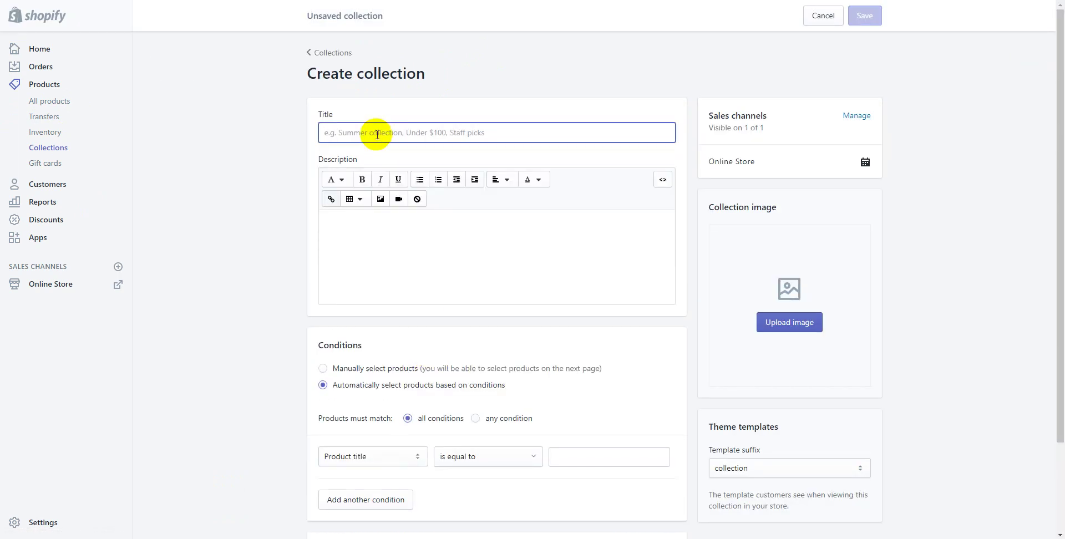
{"action": "type", "text": "featured"}
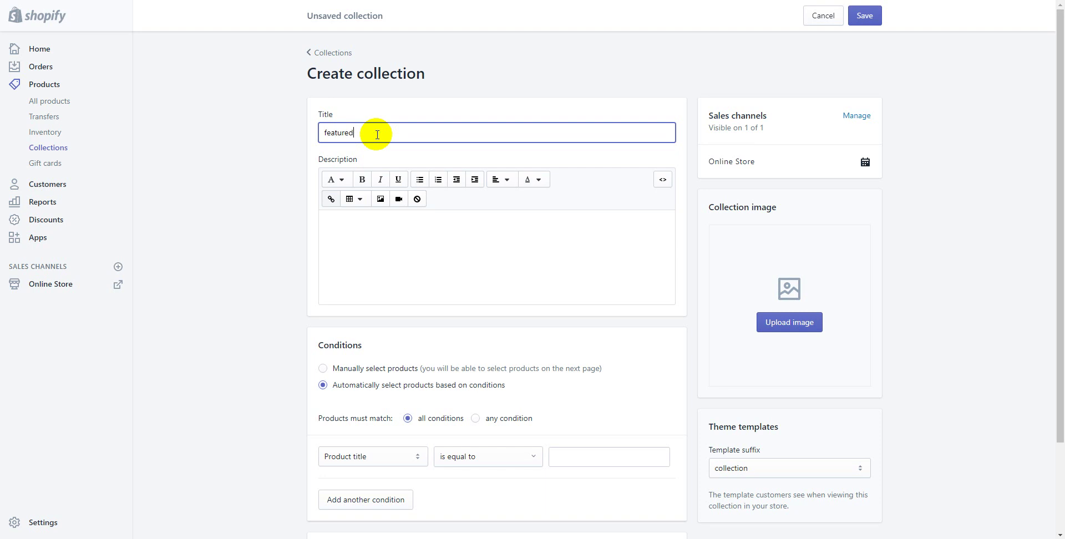
{"action": "left_click", "coordinate": [374, 370]}
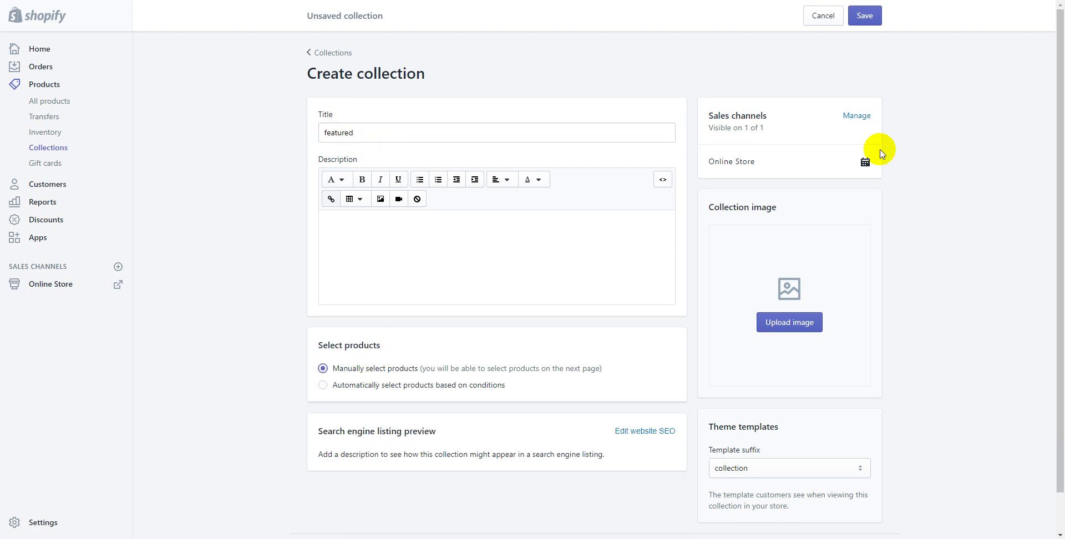
Upload 4.jpg from the desktop folder mira/assets/img/shop as the collection image and save the collection
{"action": "left_click", "coordinate": [813, 330]}
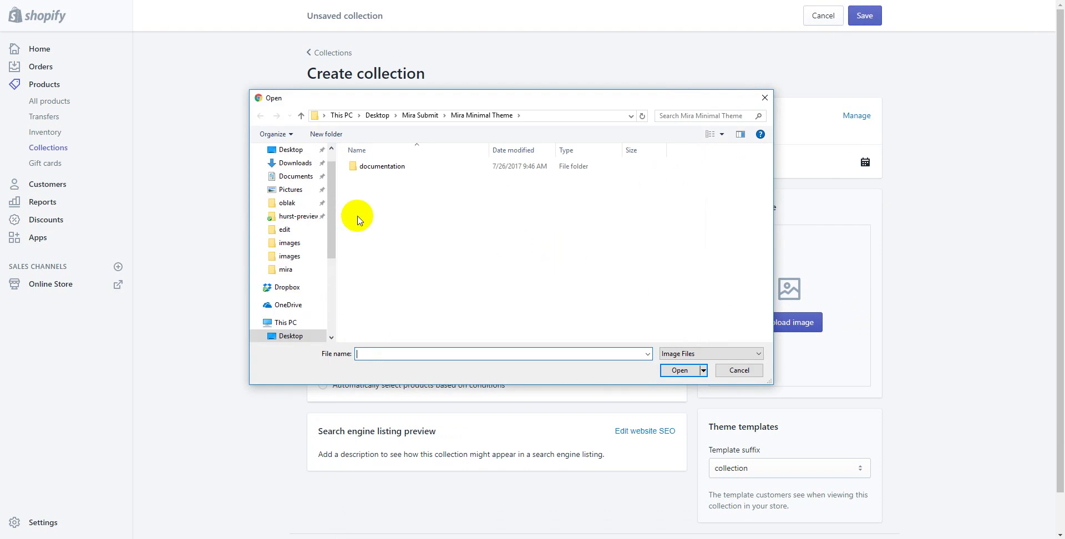
{"action": "left_click", "coordinate": [287, 172]}
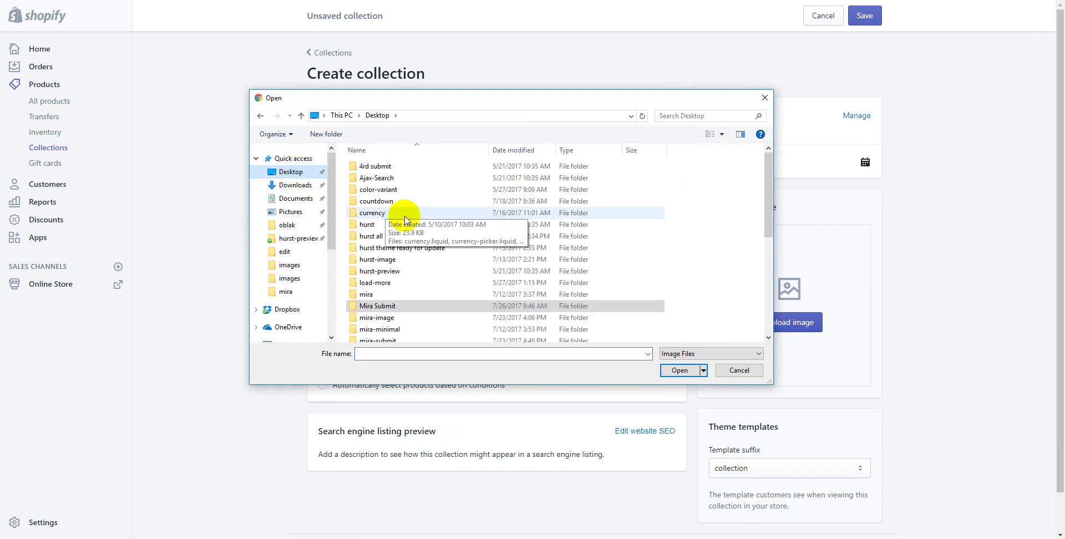
{"action": "left_click", "coordinate": [401, 318]}
{"action": "left_click", "coordinate": [400, 329]}
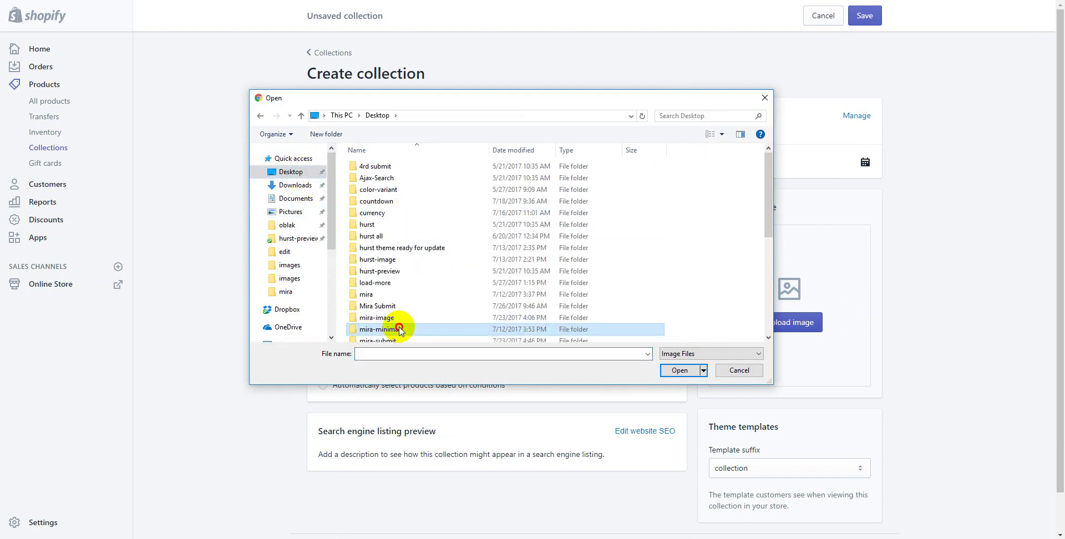
{"action": "double_click", "coordinate": [400, 330]}
{"action": "double_click", "coordinate": [381, 165]}
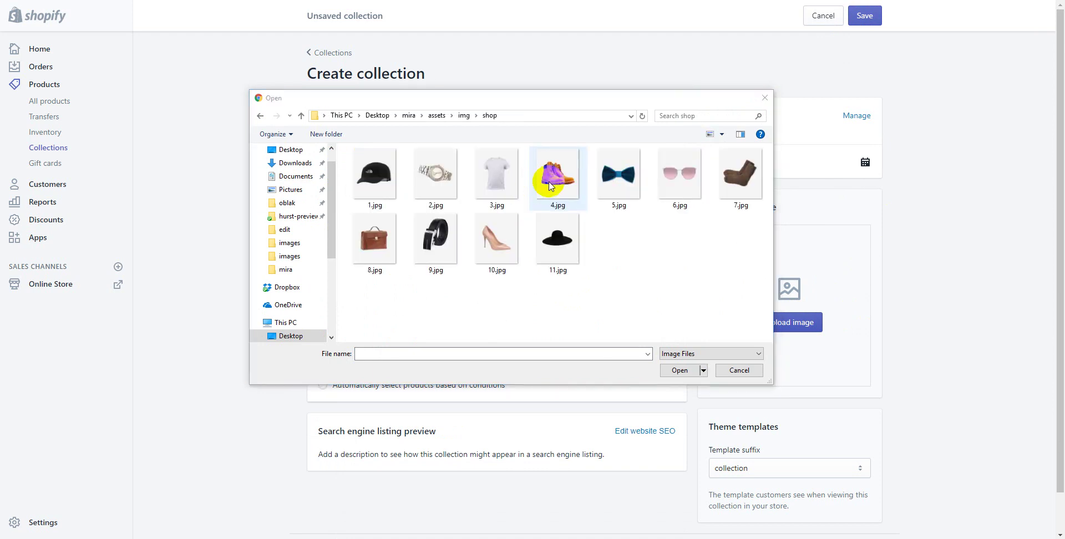
{"action": "double_click", "coordinate": [541, 172]}
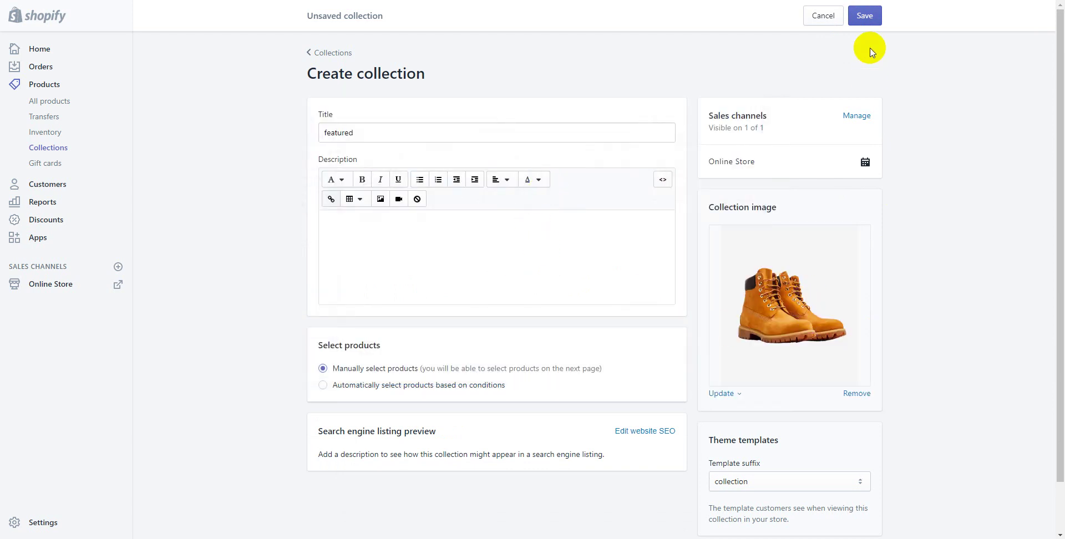
{"action": "left_click", "coordinate": [872, 16]}
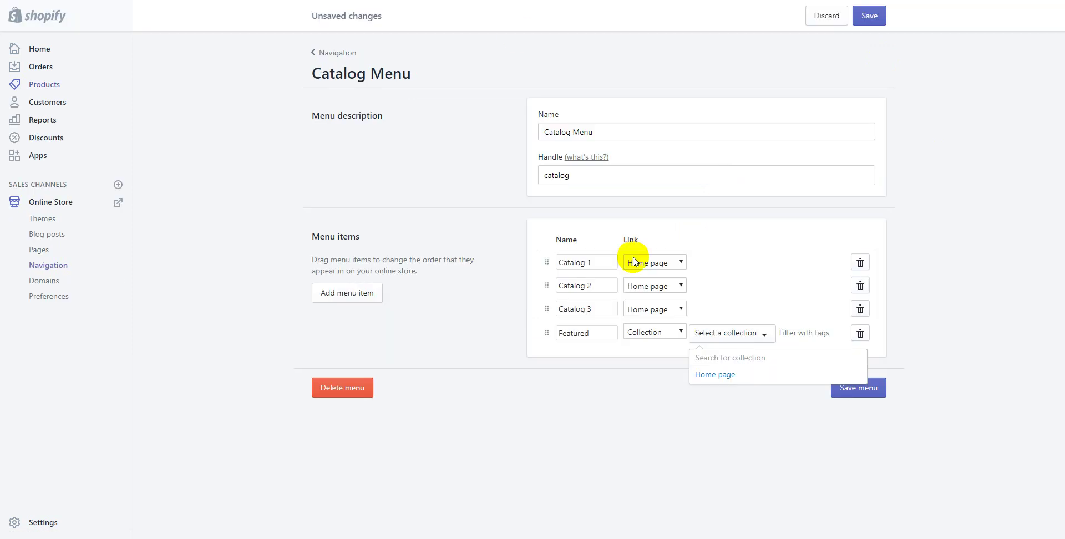
Link the Featured item of the Catalog Menu to the "featured" collection and save the menu
{"action": "left_click", "coordinate": [749, 333]}
{"action": "left_click", "coordinate": [749, 333]}
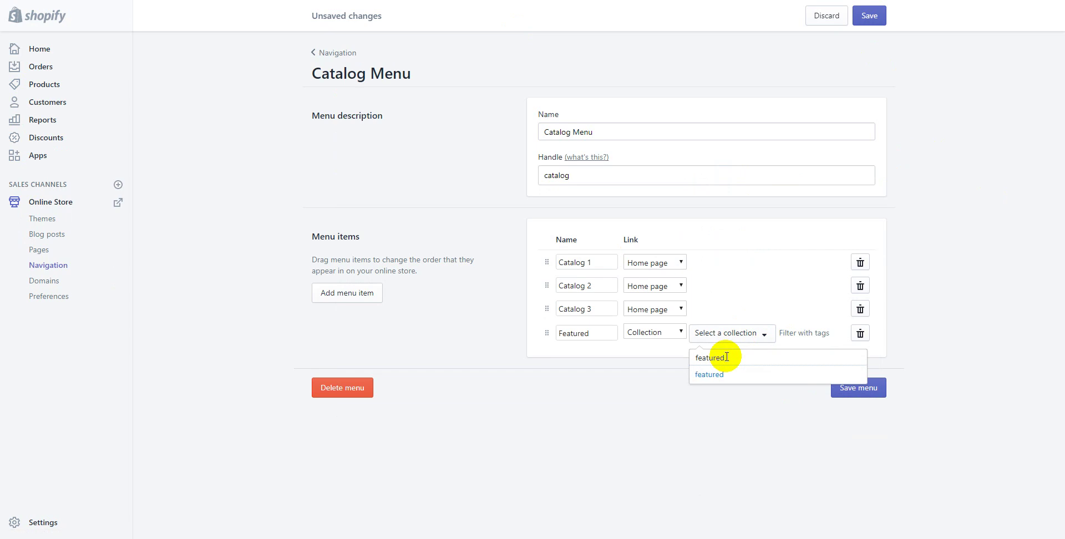
{"action": "left_click", "coordinate": [717, 377]}
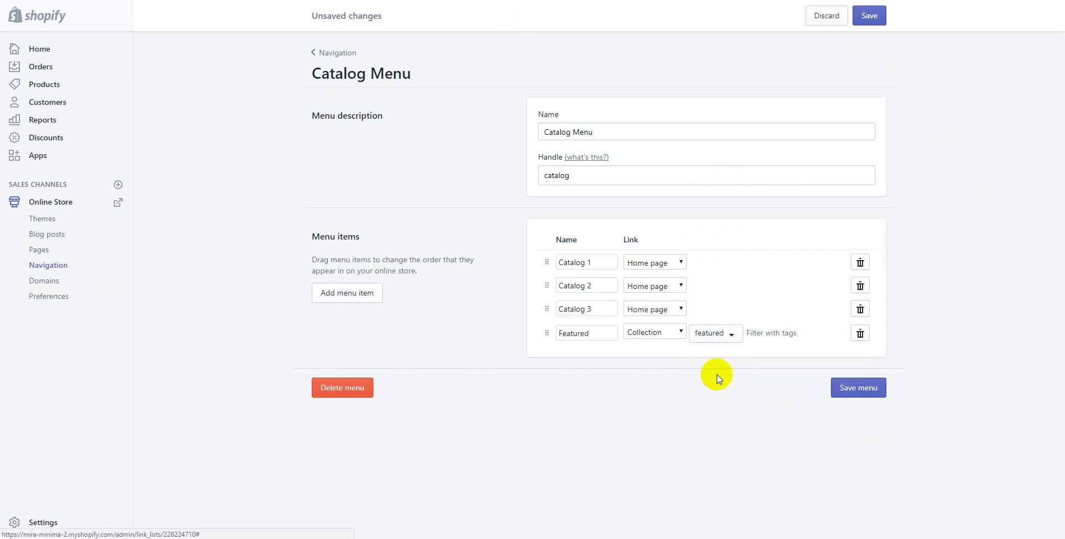
{"action": "left_click", "coordinate": [847, 390]}
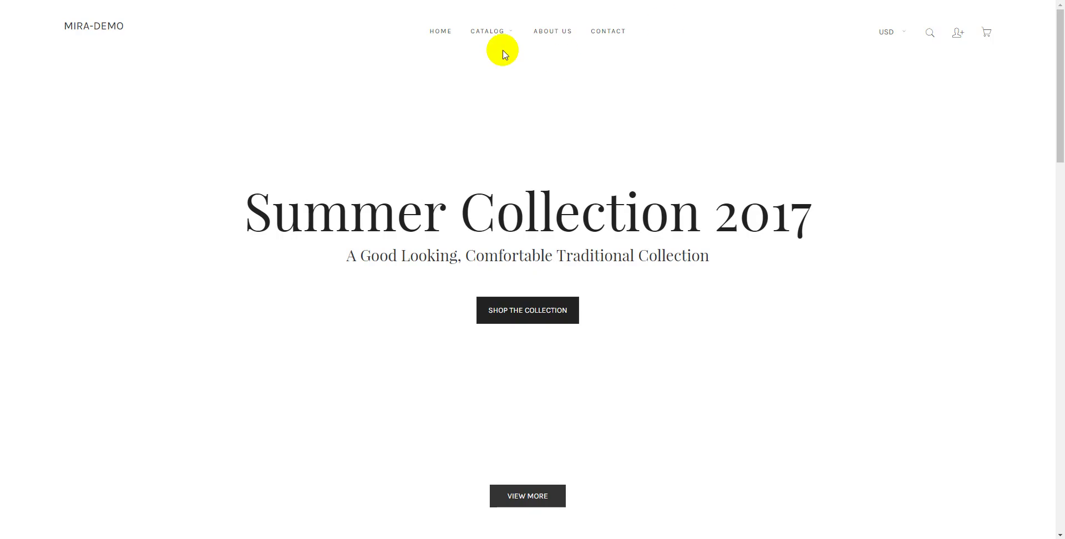
Reload the storefront and inspect the Catalog megamenu for the featured collection image
{"action": "mouse_move", "coordinate": [481, 32]}
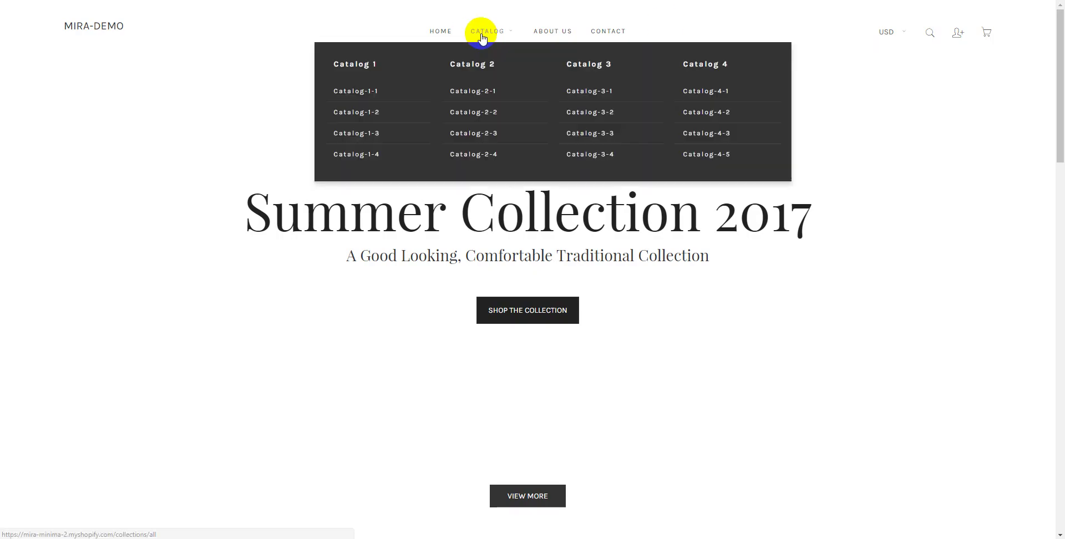
{"action": "left_click", "coordinate": [53, 8]}
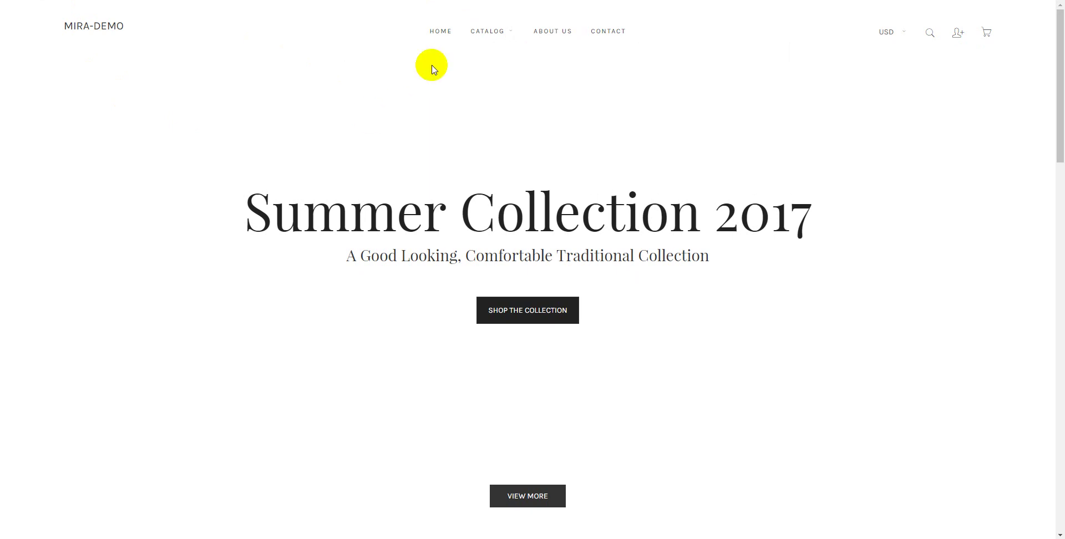
{"action": "mouse_move", "coordinate": [490, 29]}
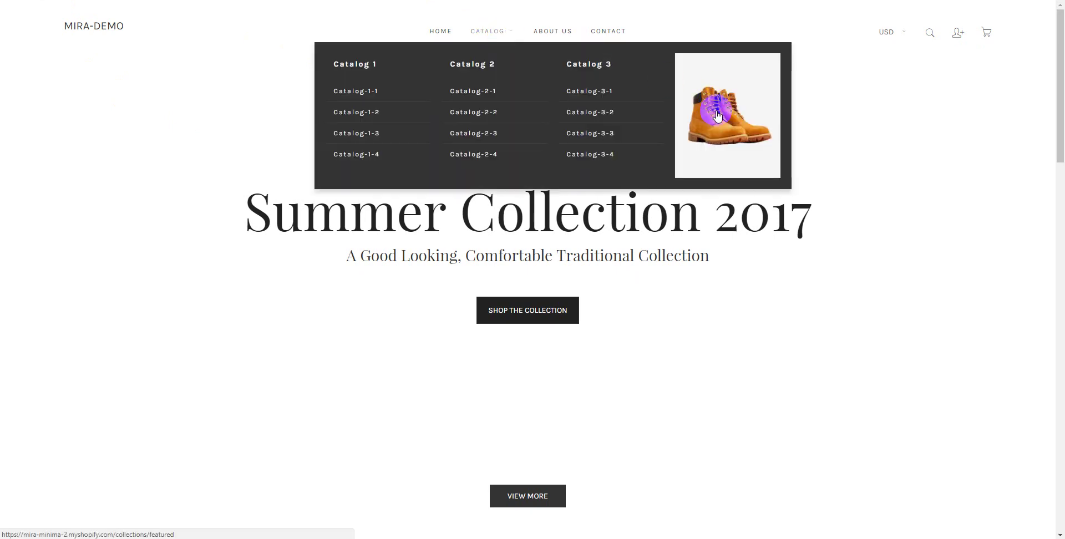
Move the Featured item between Catalog 1 and Catalog 2, save the menu, and check the megamenu on the storefront
{"action": "left_click", "coordinate": [674, 112]}
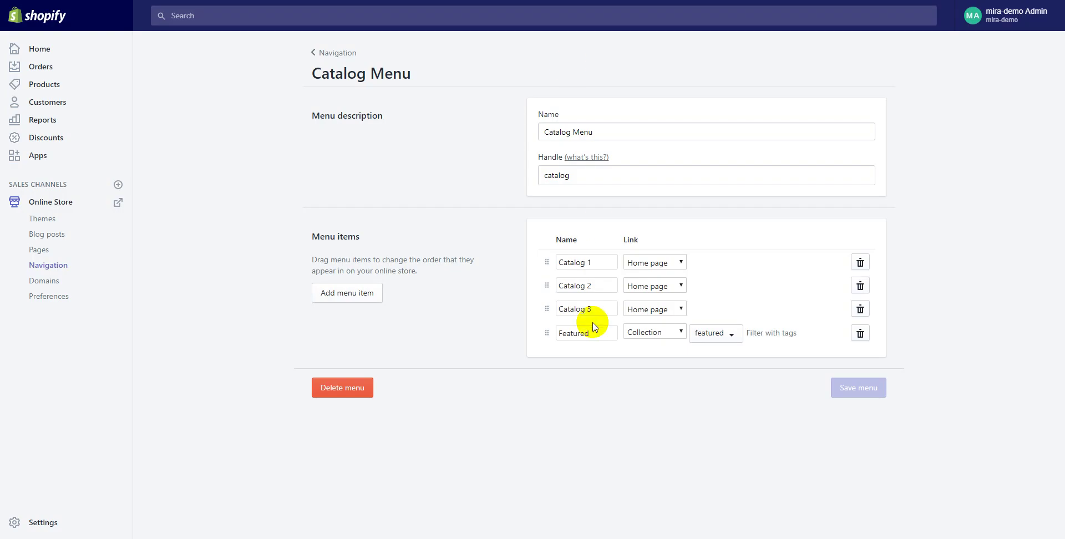
{"action": "left_click_drag", "start_coordinate": [544, 332], "coordinate": [546, 284]}
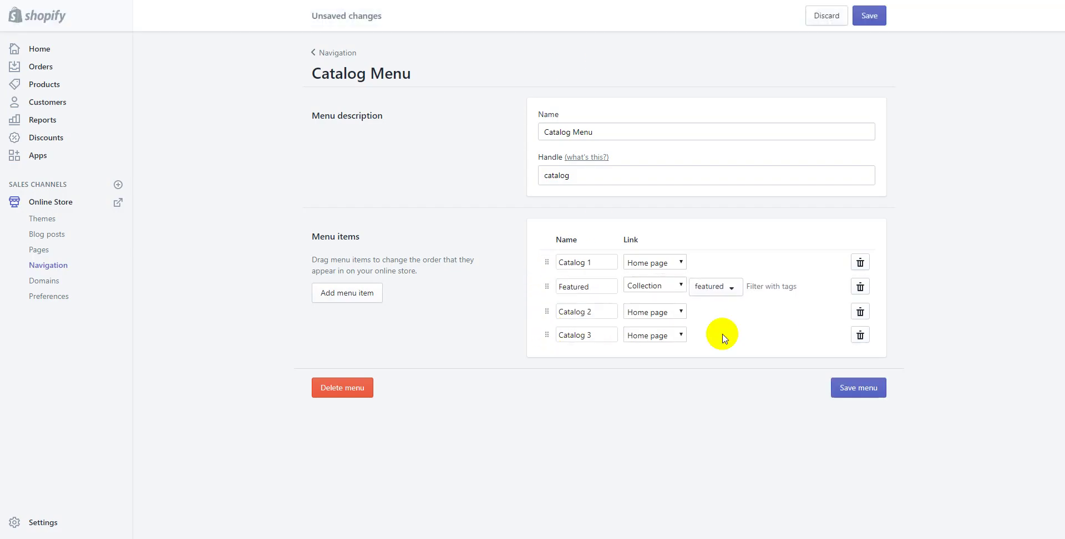
{"action": "left_click", "coordinate": [873, 387]}
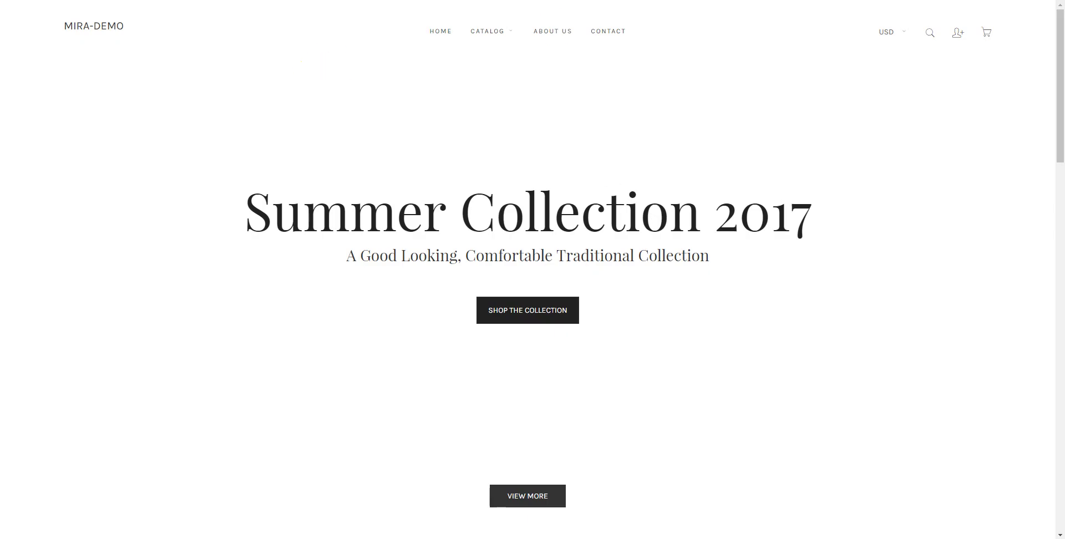
{"action": "mouse_move", "coordinate": [495, 35]}
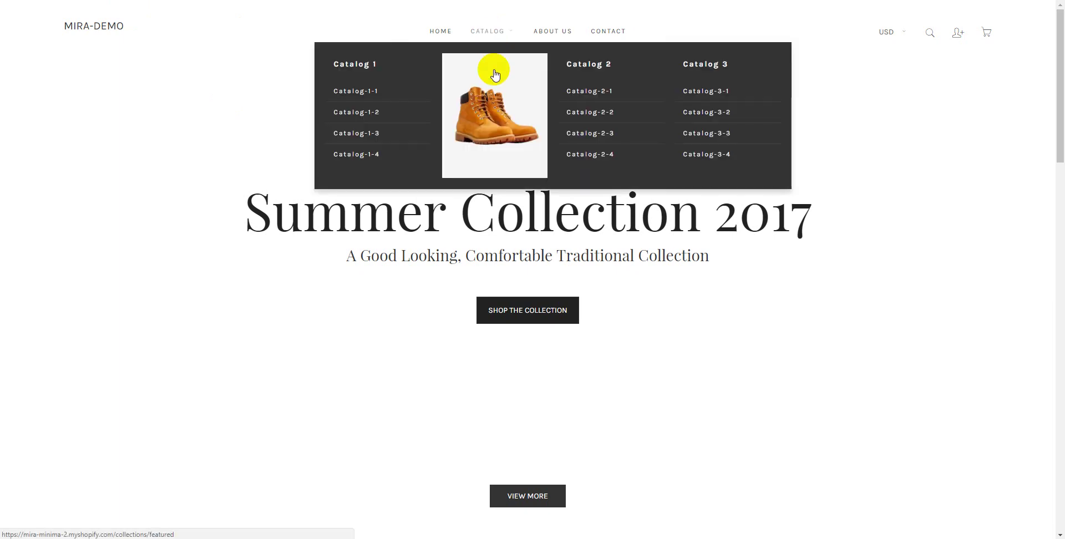
Switch to the text editor notes and add a closing line starting with "Thanks for" below instruction 4
{"action": "key", "text": "alt+Tab"}
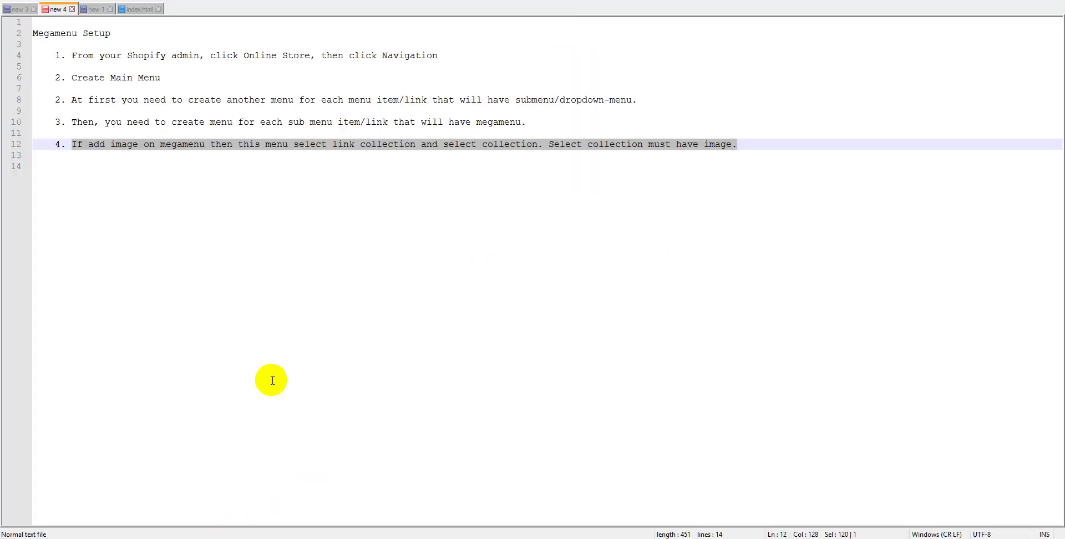
{"action": "left_click", "coordinate": [760, 148]}
{"action": "key", "text": "Return"}
{"action": "key", "text": "Return"}
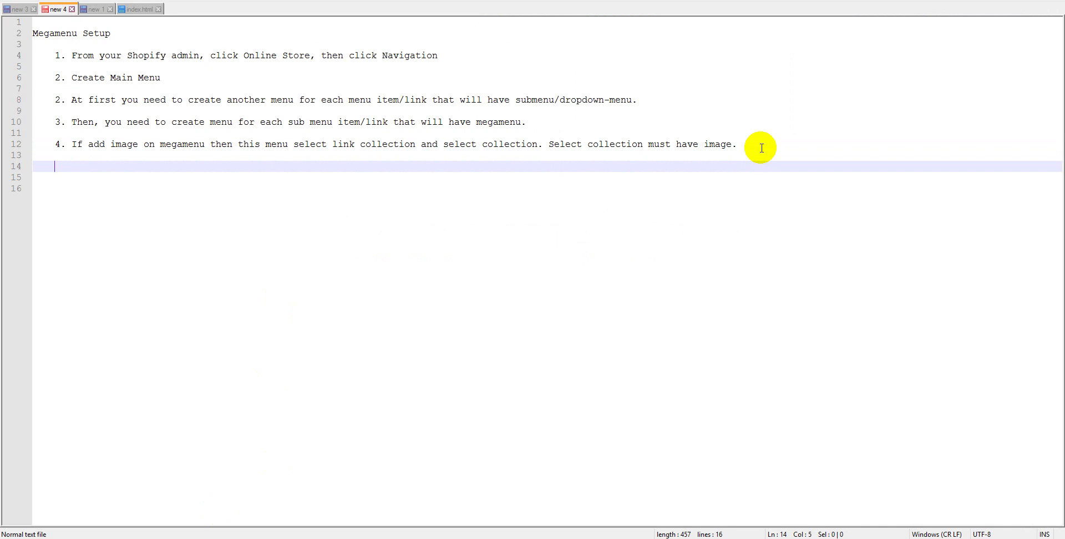
{"action": "type", "text": "Thanks for wa"}
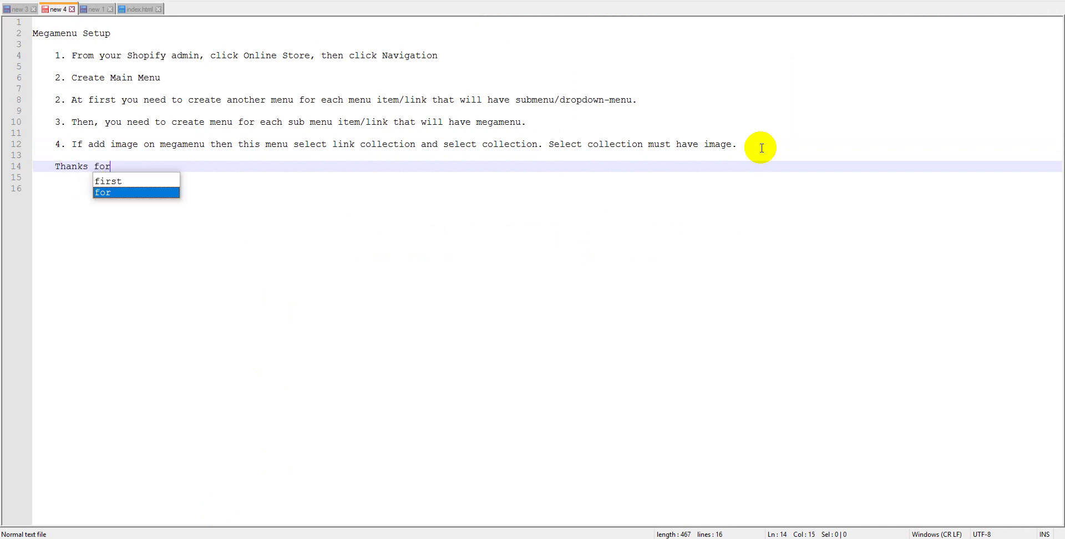